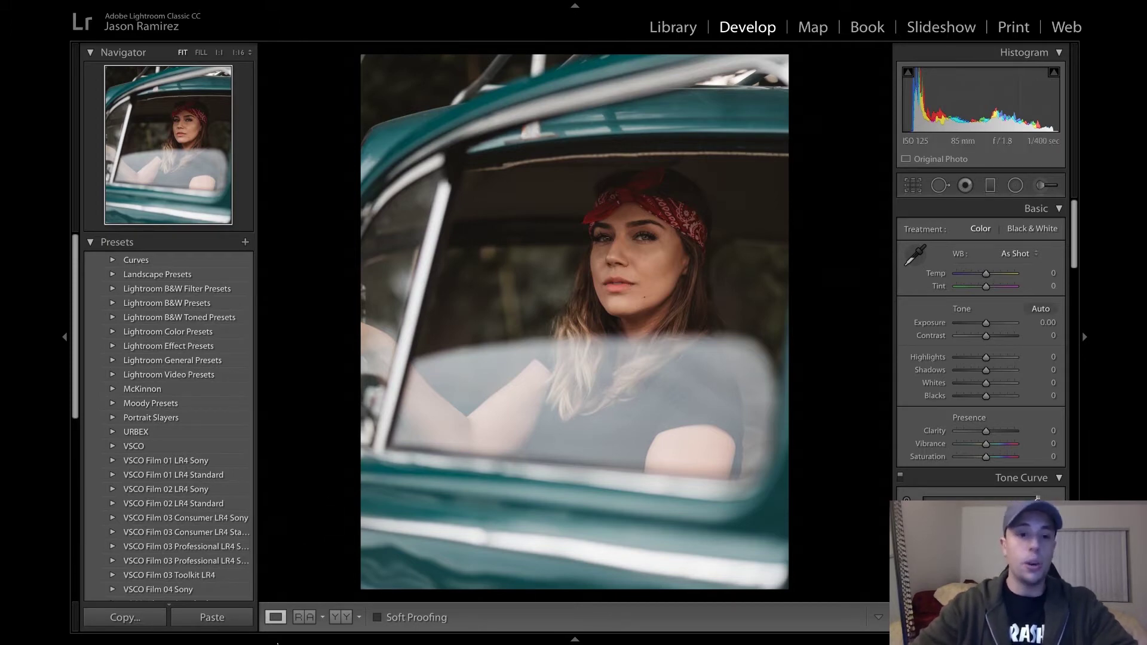
Step: Create a virtual copy of the buggy photo
{"action": "mouse_move", "coordinate": [281, 639]}
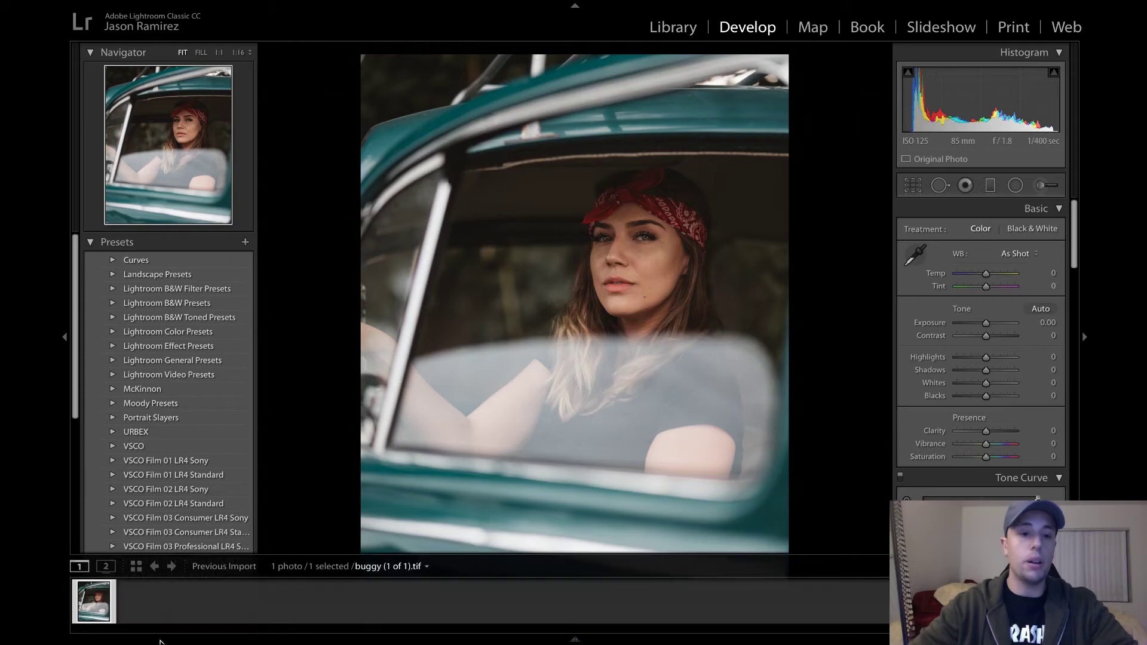
{"action": "right_click", "coordinate": [99, 609]}
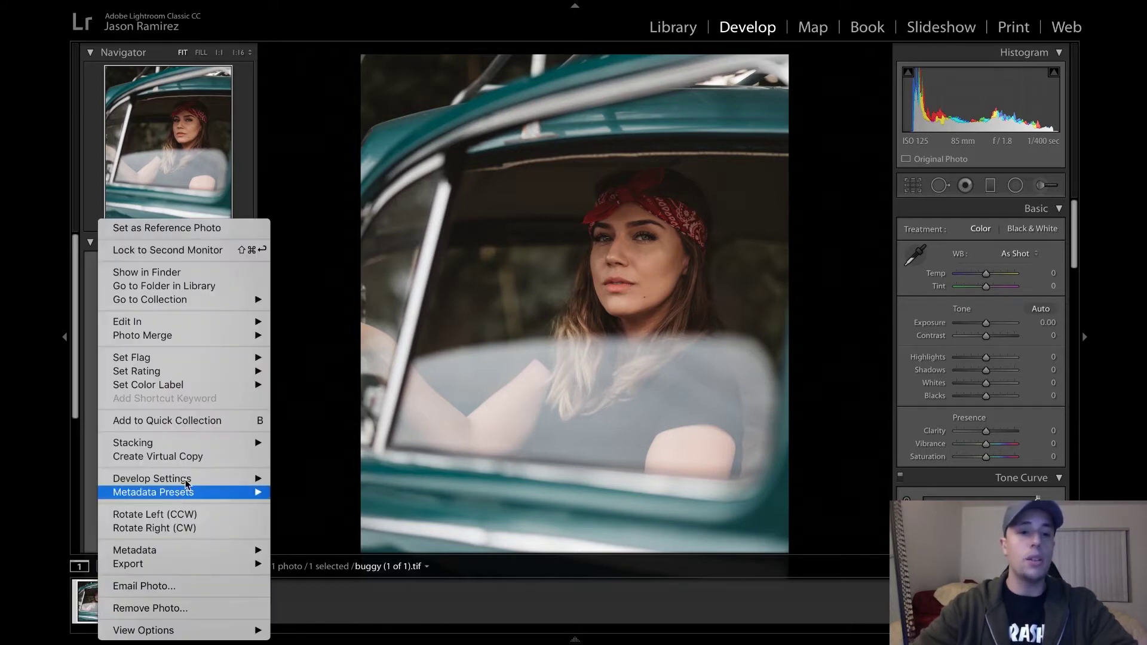
{"action": "left_click", "coordinate": [199, 457]}
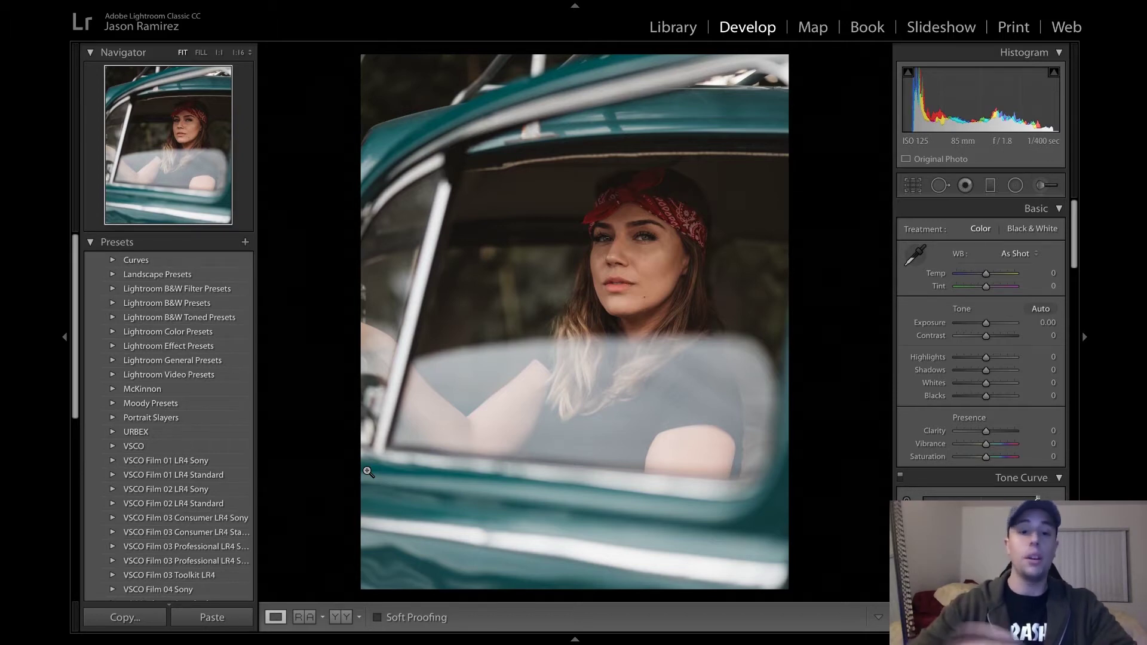
Step: Open the virtual copy in Adobe Photoshop CC 2018 as a copy with Lightroom adjustments
{"action": "mouse_move", "coordinate": [336, 639]}
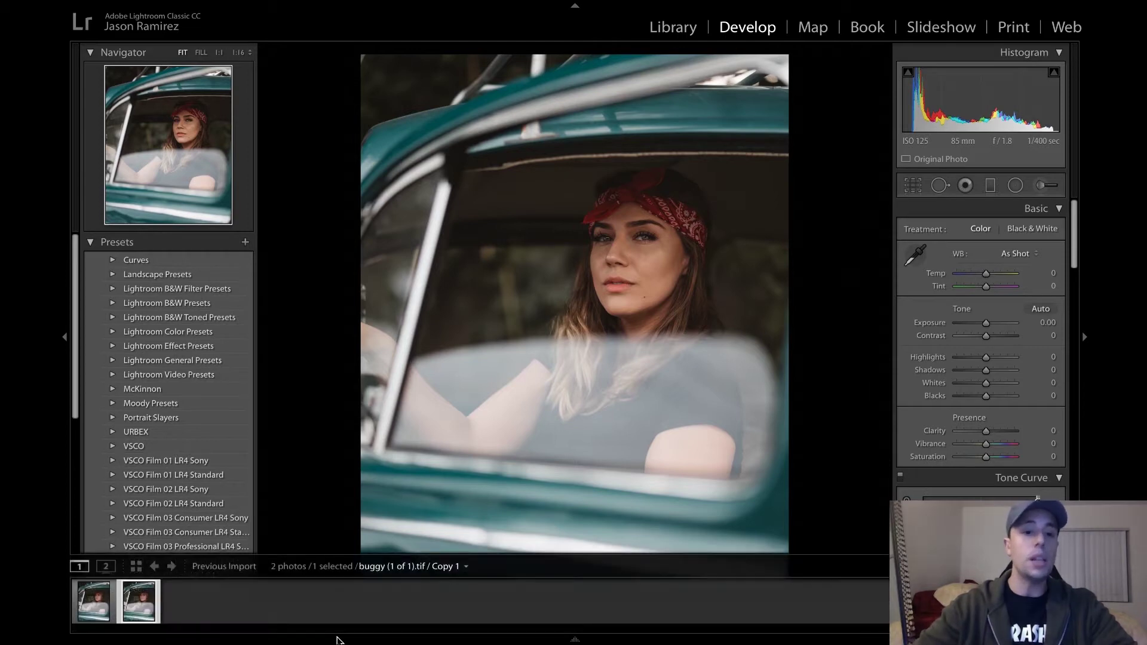
{"action": "right_click", "coordinate": [146, 603]}
{"action": "mouse_move", "coordinate": [308, 326]}
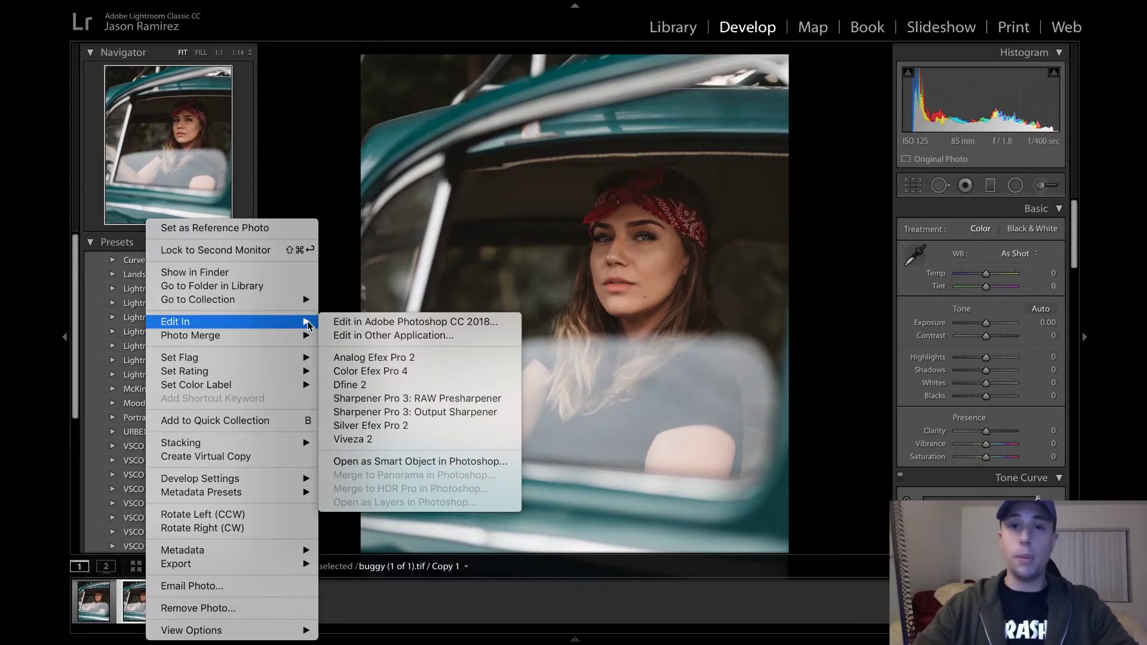
{"action": "left_click", "coordinate": [375, 322]}
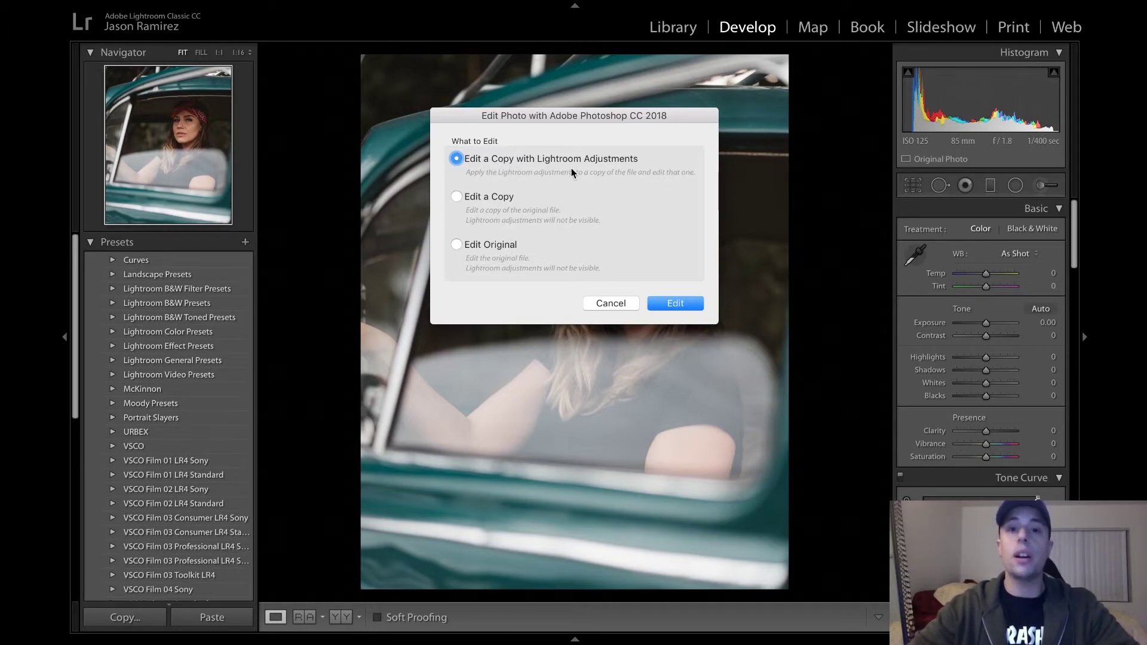
{"action": "left_click", "coordinate": [682, 307]}
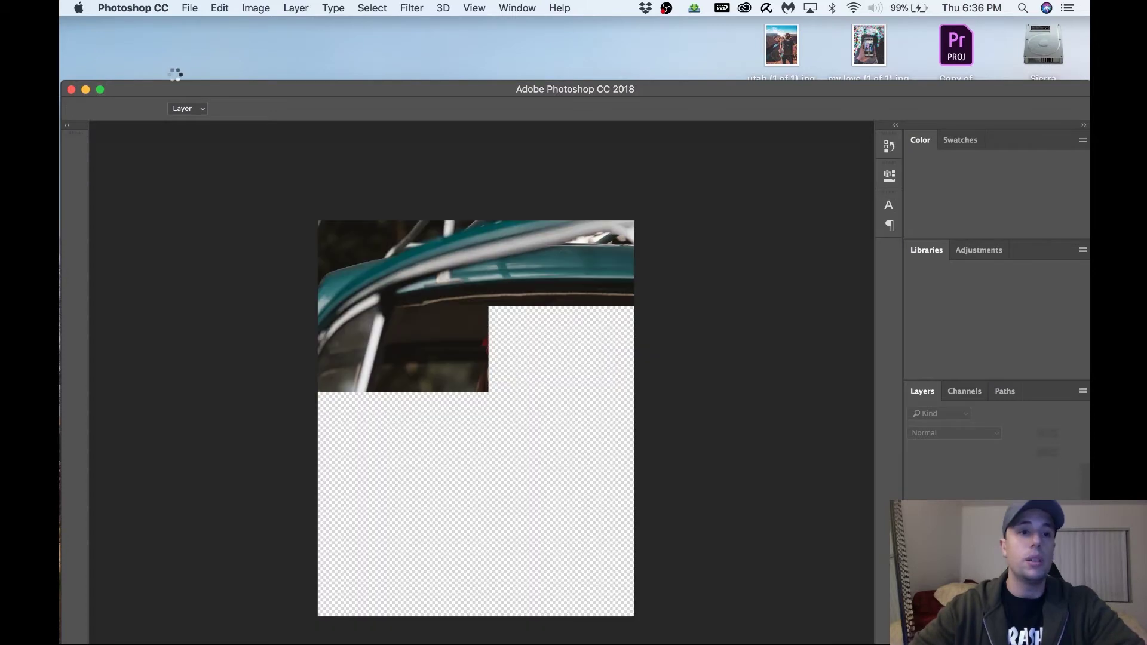
Step: Enlarge the Photoshop window and duplicate the Background layer
{"action": "double_click", "coordinate": [107, 89]}
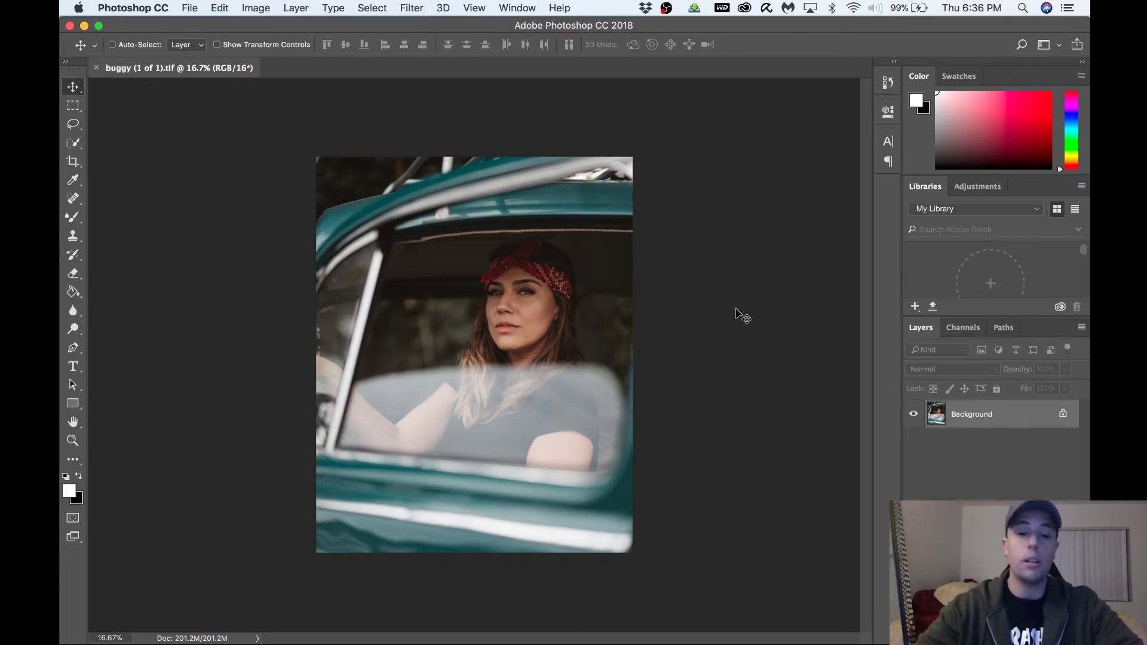
{"action": "key", "text": "super+j"}
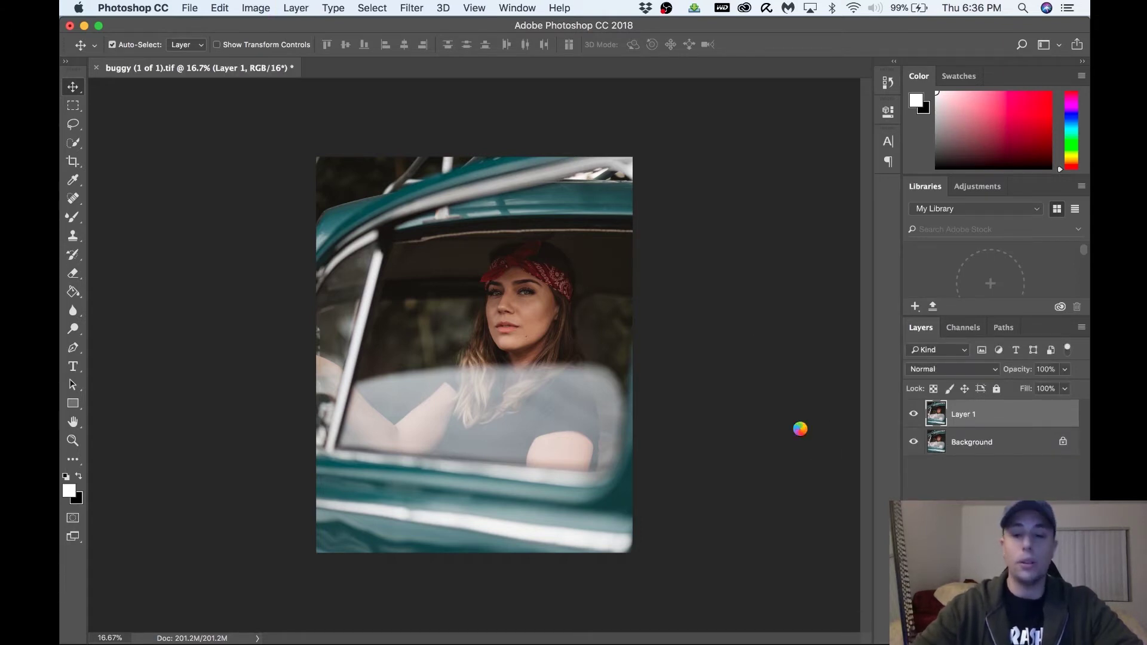
Step: Choose the Spot Healing Brush, reduce its size to 70 px and review its brush options
{"action": "key", "text": "super+equal"}
{"action": "key", "text": "super+equal"}
{"action": "key", "text": "super+equal"}
{"action": "key", "text": "super+equal"}
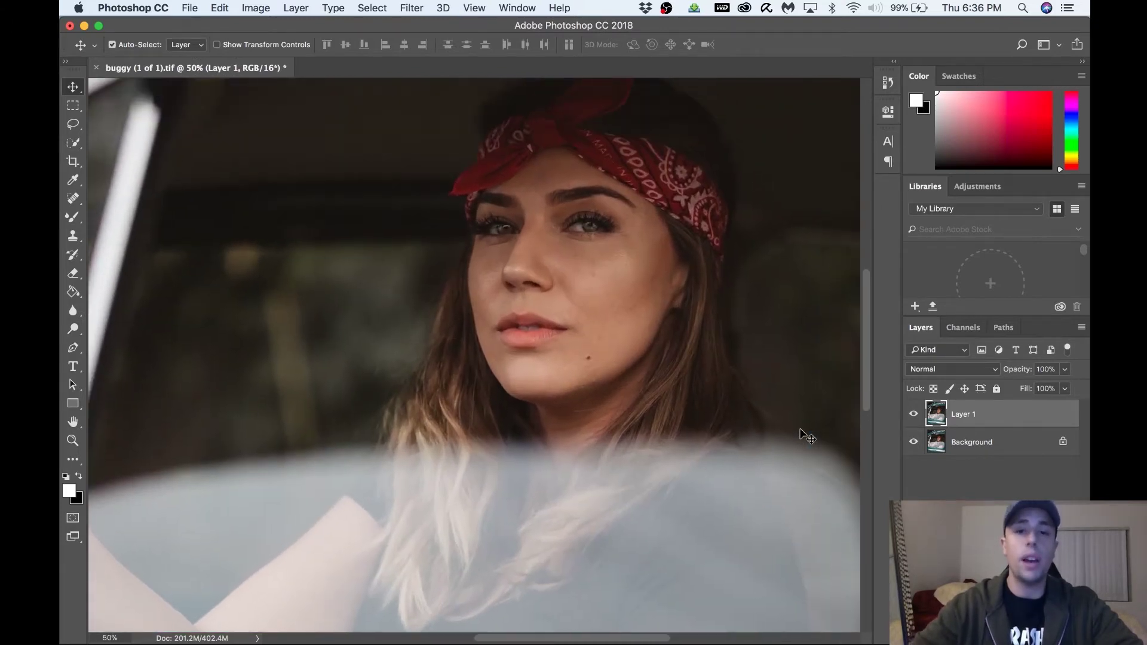
{"action": "key", "text": "super+minus"}
{"action": "key", "text": "super+equal"}
{"action": "key", "text": "super+equal"}
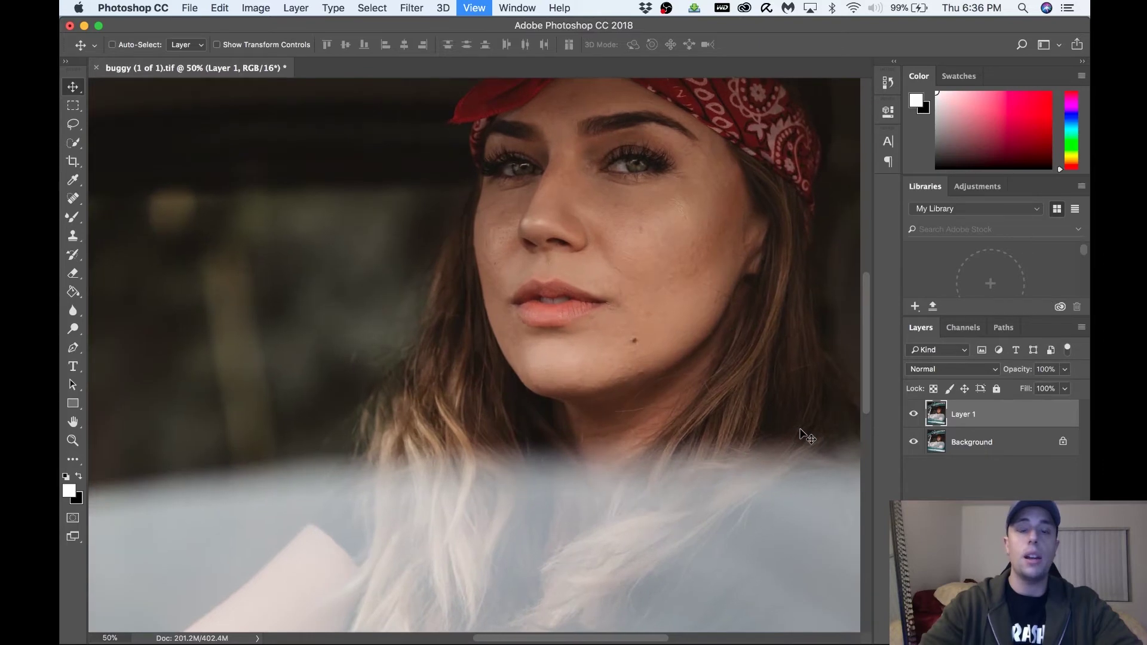
{"action": "key", "text": "super+equal"}
{"action": "key", "text": "super+minus"}
{"action": "key", "text": "super+equal"}
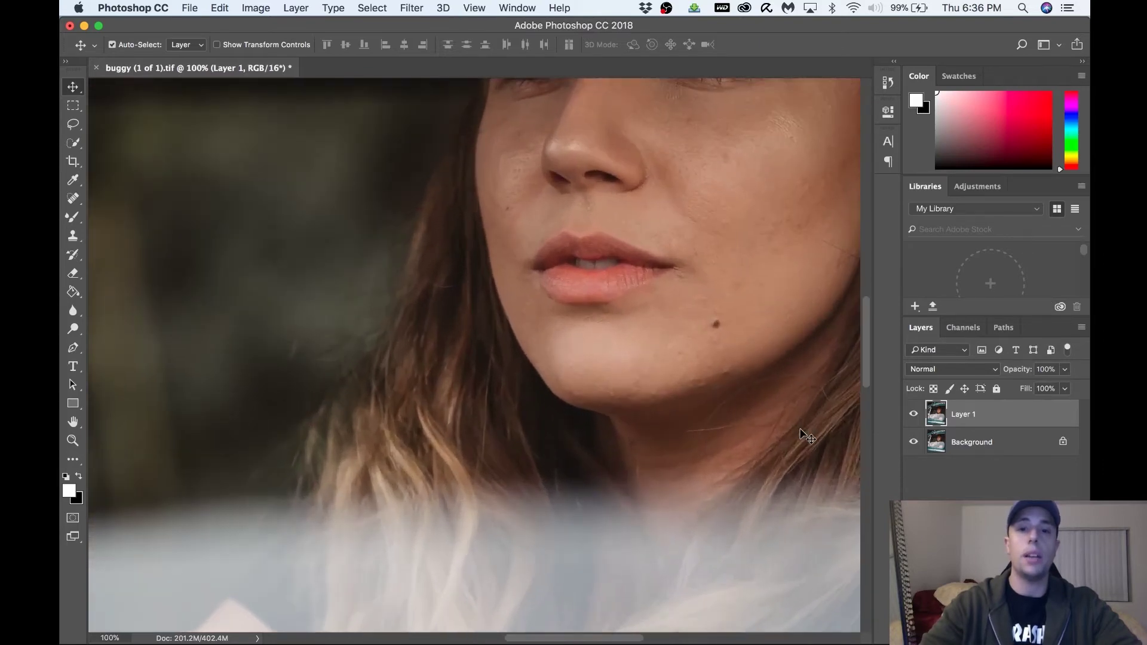
{"action": "scroll", "coordinate": [806, 437], "scroll_direction": "up", "scroll_amount": 5}
{"action": "scroll", "coordinate": [807, 437], "scroll_direction": "up", "scroll_amount": 1}
{"action": "scroll", "coordinate": [807, 436], "scroll_direction": "right", "scroll_amount": 1}
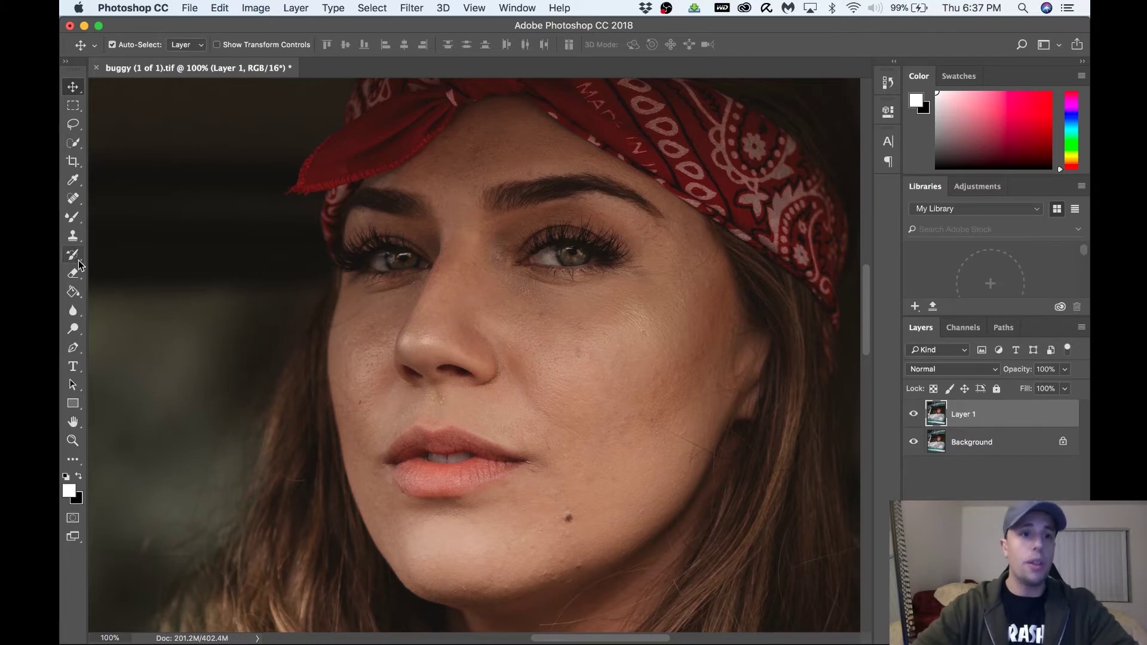
{"action": "left_click", "coordinate": [76, 198]}
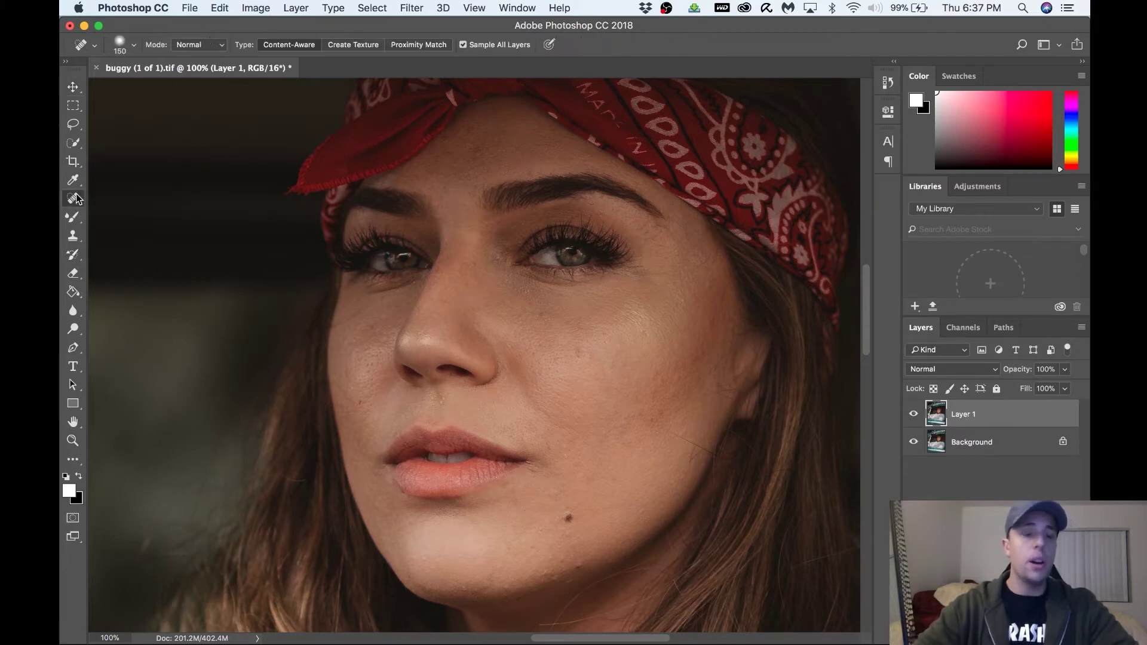
{"action": "left_click", "coordinate": [127, 196]}
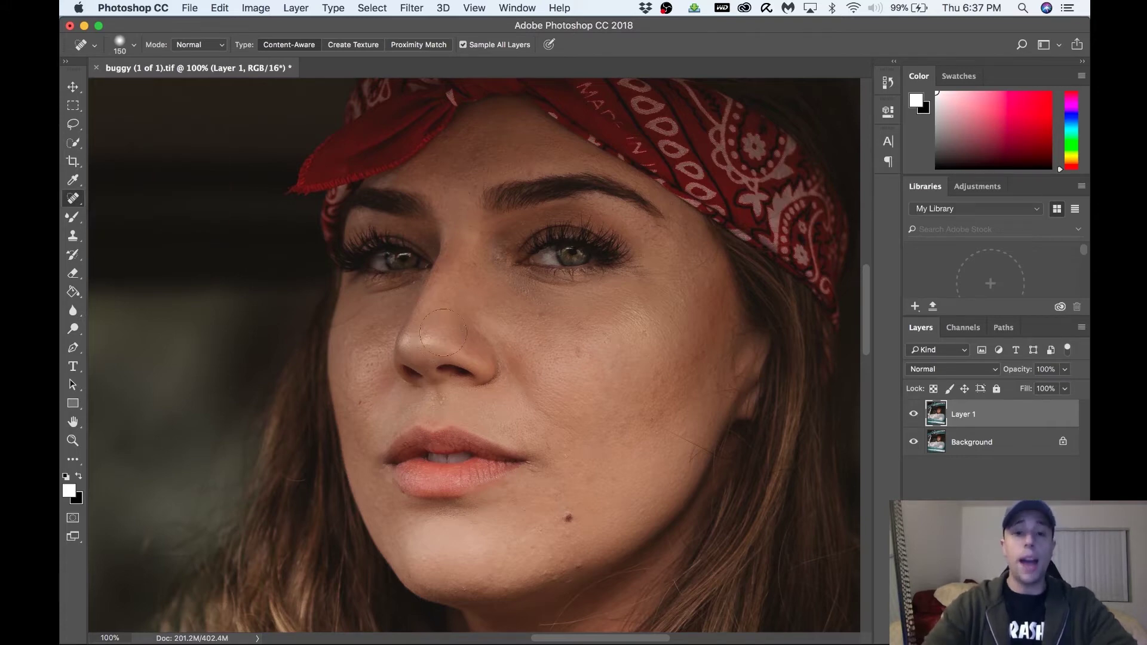
{"action": "key", "text": "bracketleft"}
{"action": "key", "text": "bracketleft"}
{"action": "key", "text": "bracketleft"}
{"action": "key", "text": "bracketleft"}
{"action": "key", "text": "bracketleft"}
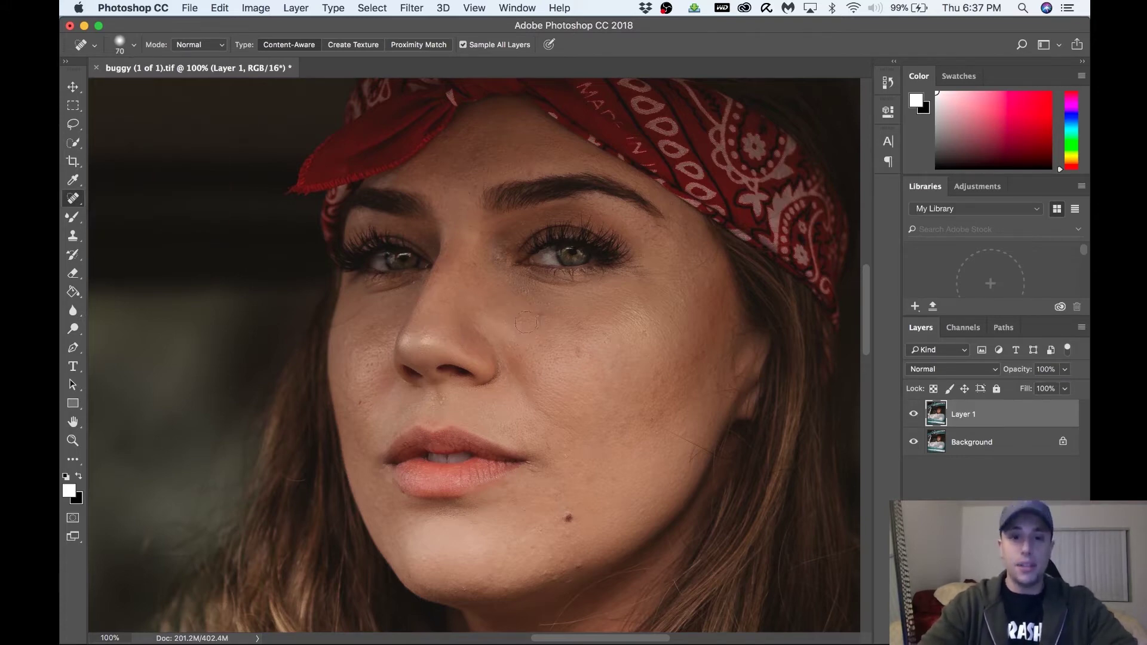
{"action": "key", "text": "bracketleft"}
{"action": "key", "text": "bracketleft"}
{"action": "key", "text": "bracketleft"}
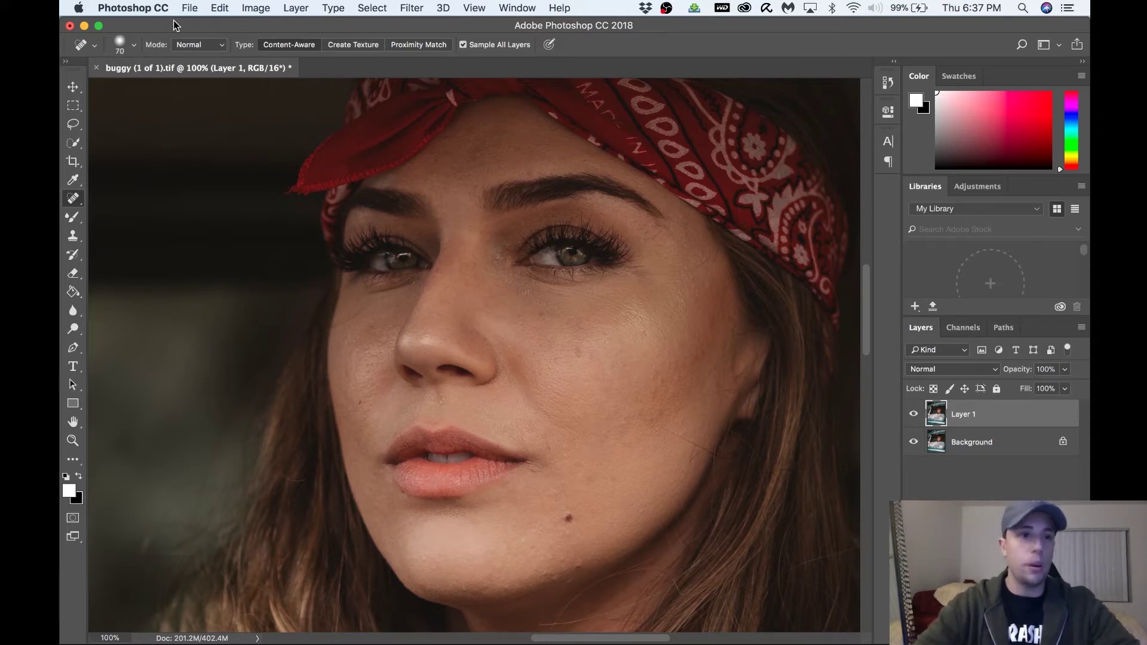
{"action": "left_click", "coordinate": [134, 46]}
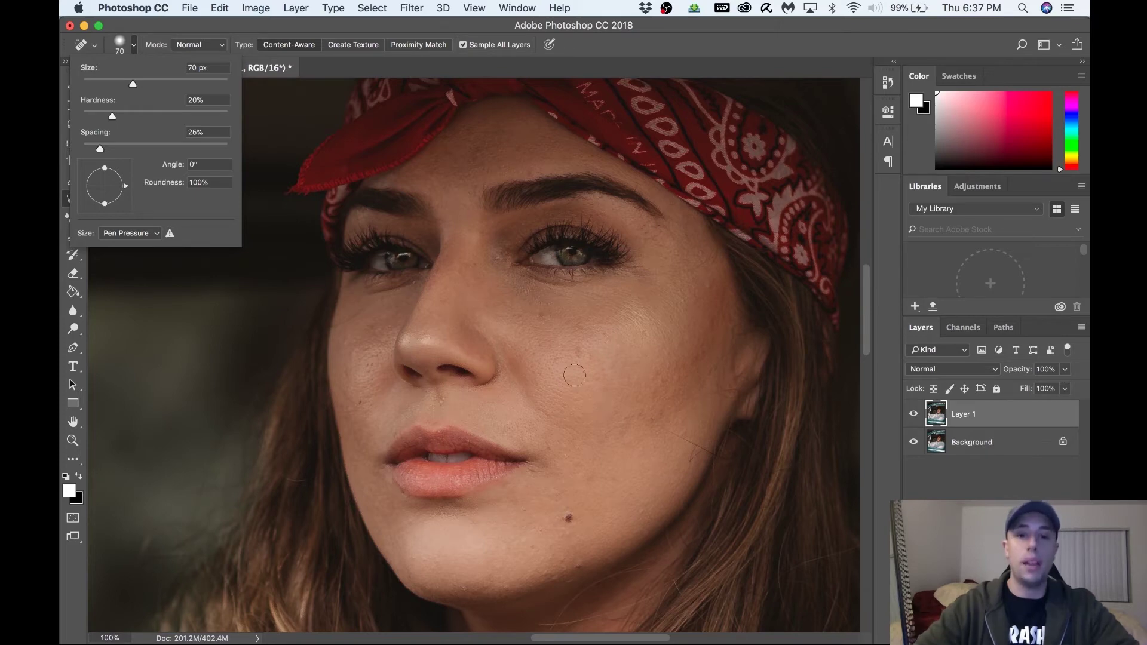
{"action": "left_click", "coordinate": [574, 375]}
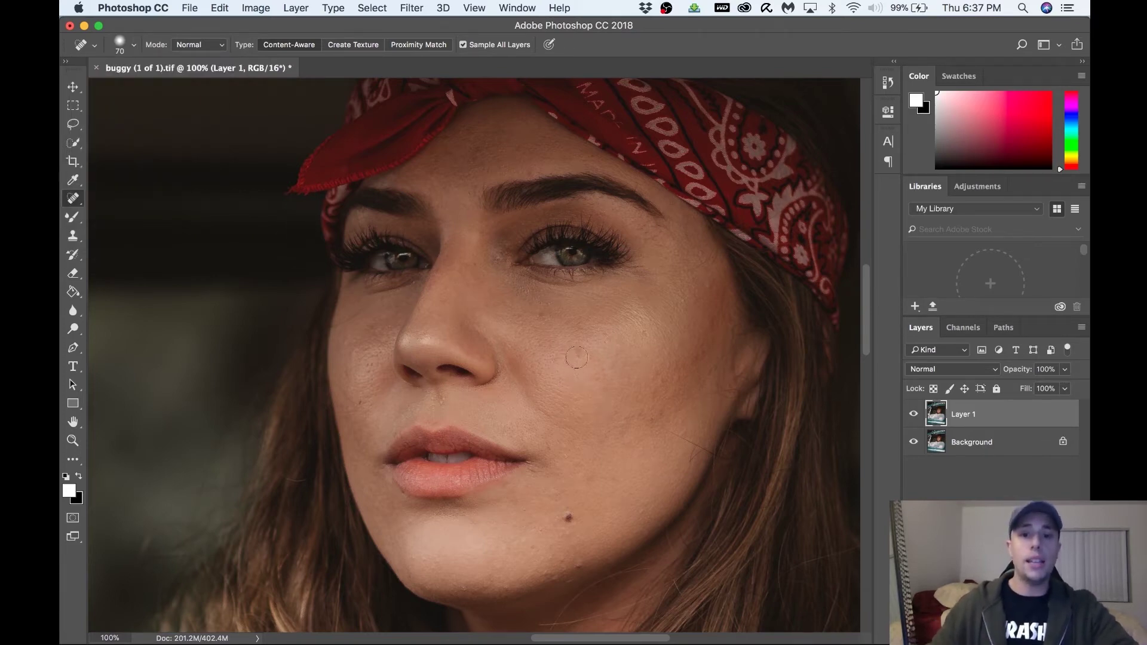
Step: Heal the small blemishes across the woman's cheek, from beside the nose and under the eye towards the ear
{"action": "left_click", "coordinate": [577, 350]}
{"action": "left_click", "coordinate": [542, 316]}
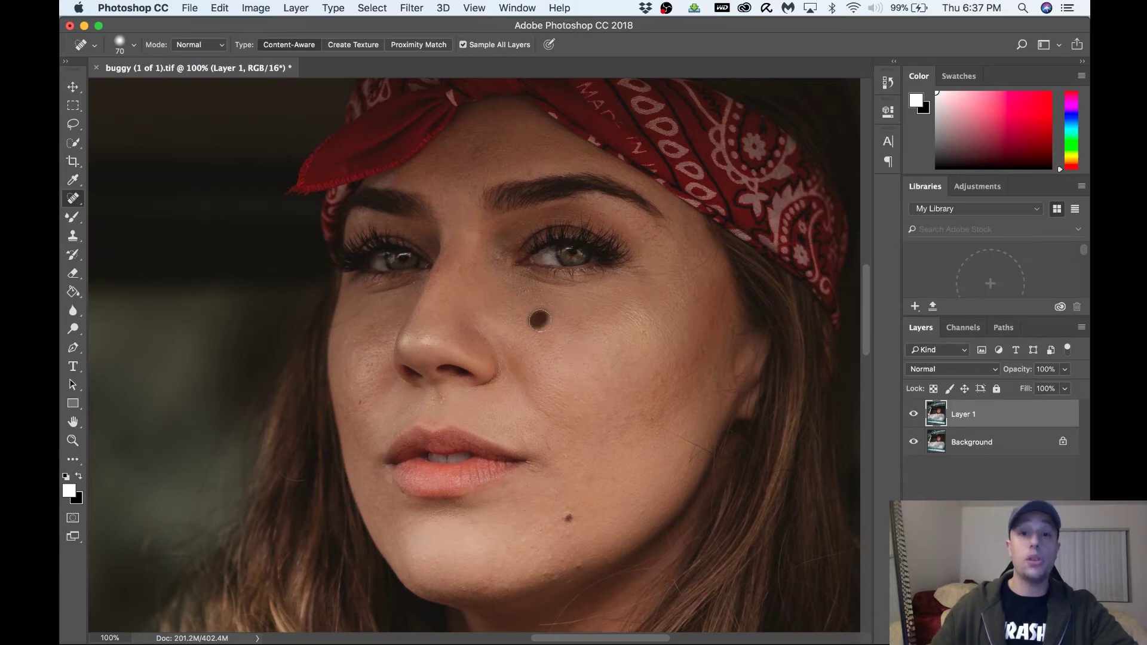
{"action": "left_click", "coordinate": [714, 324]}
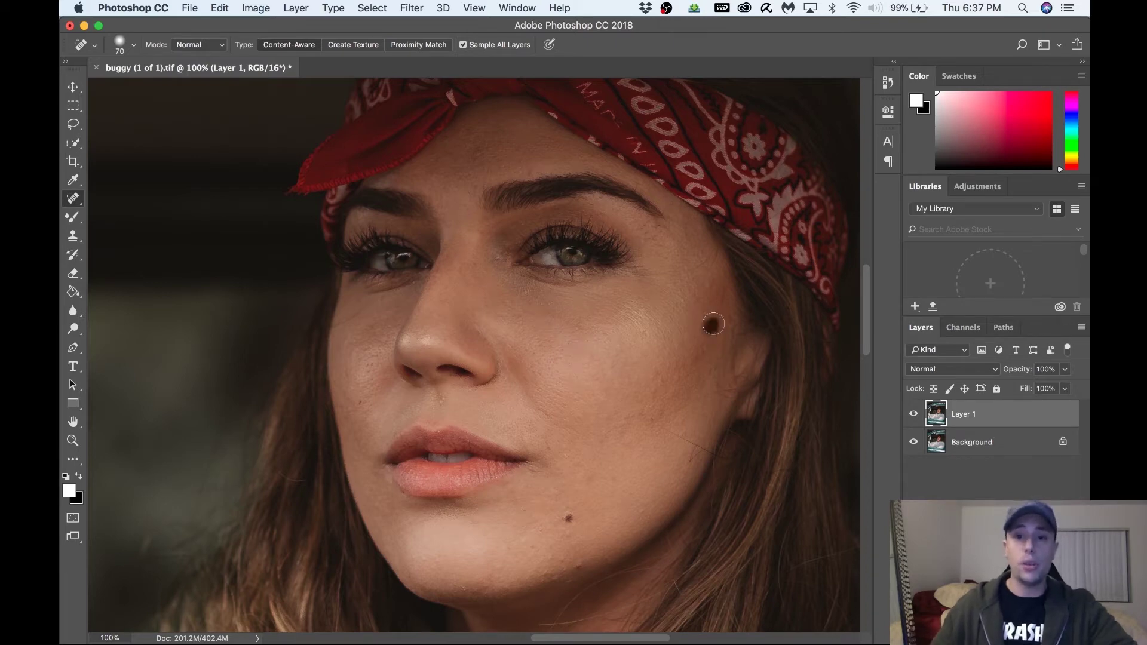
{"action": "left_click", "coordinate": [681, 348]}
{"action": "left_click", "coordinate": [657, 378]}
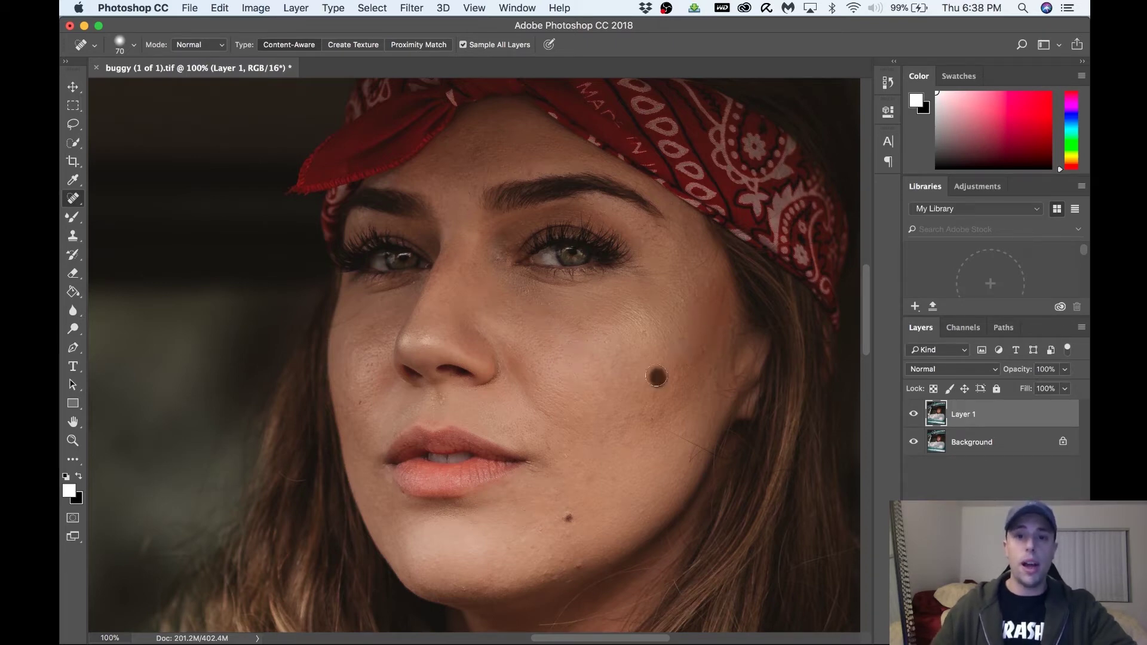
{"action": "left_click", "coordinate": [645, 336]}
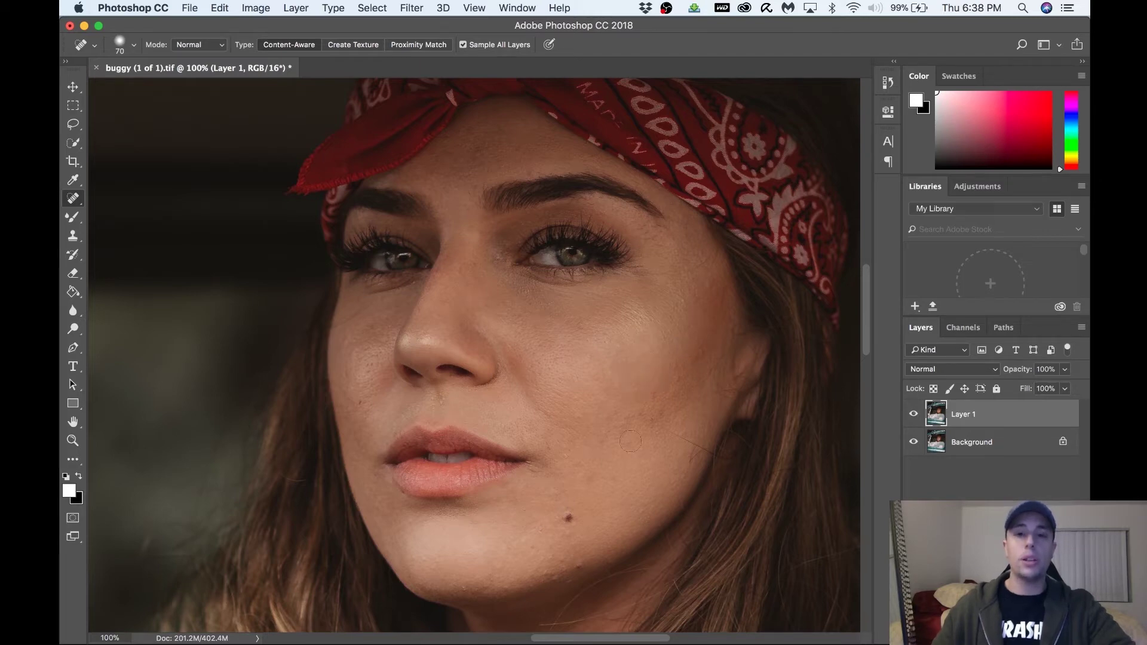
{"action": "left_click", "coordinate": [592, 356]}
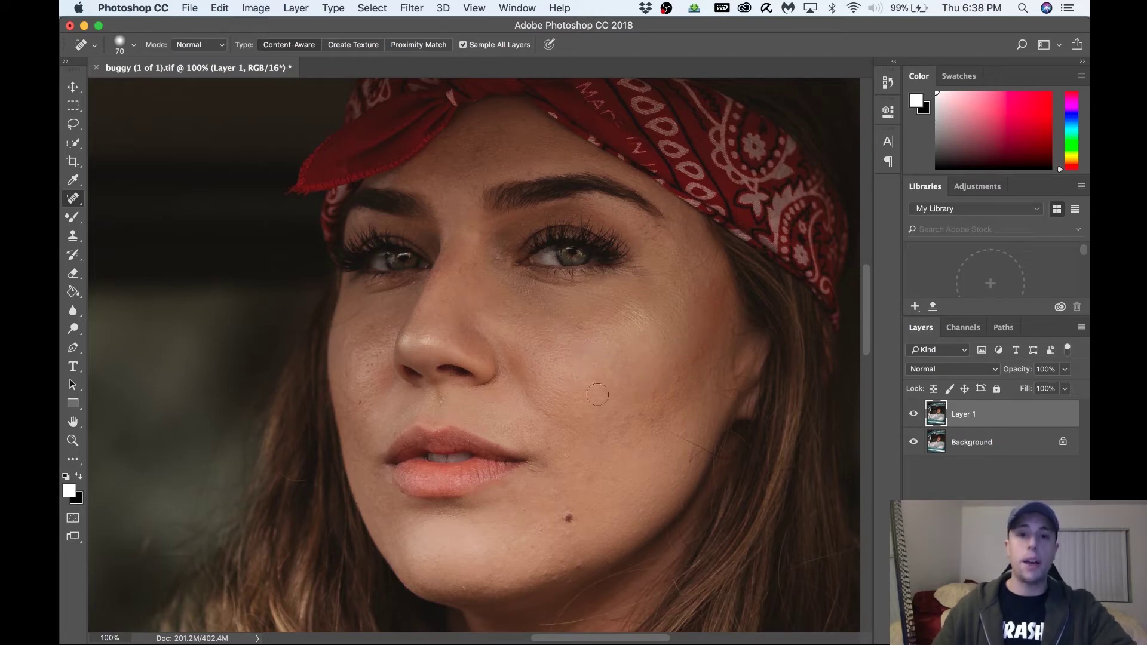
Step: Reduce the healing brush to 40 px and remove the stray hair and marks on the lower cheek towards the ear
{"action": "key", "text": "bracketleft"}
{"action": "key", "text": "bracketleft"}
{"action": "key", "text": "bracketleft"}
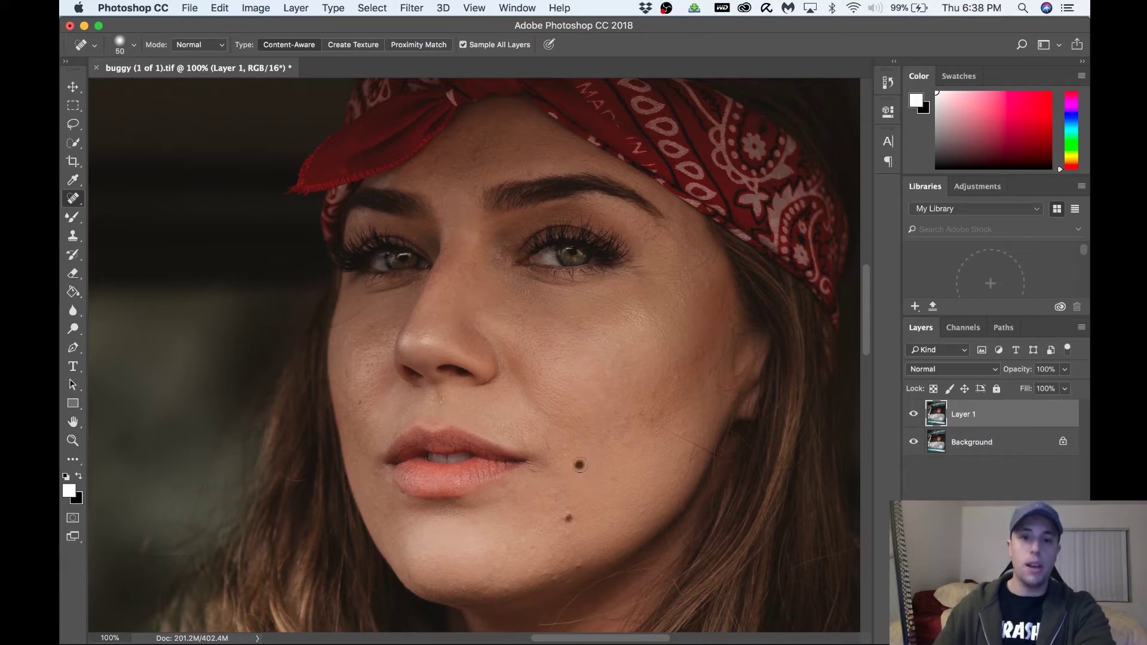
{"action": "key", "text": "bracketleft"}
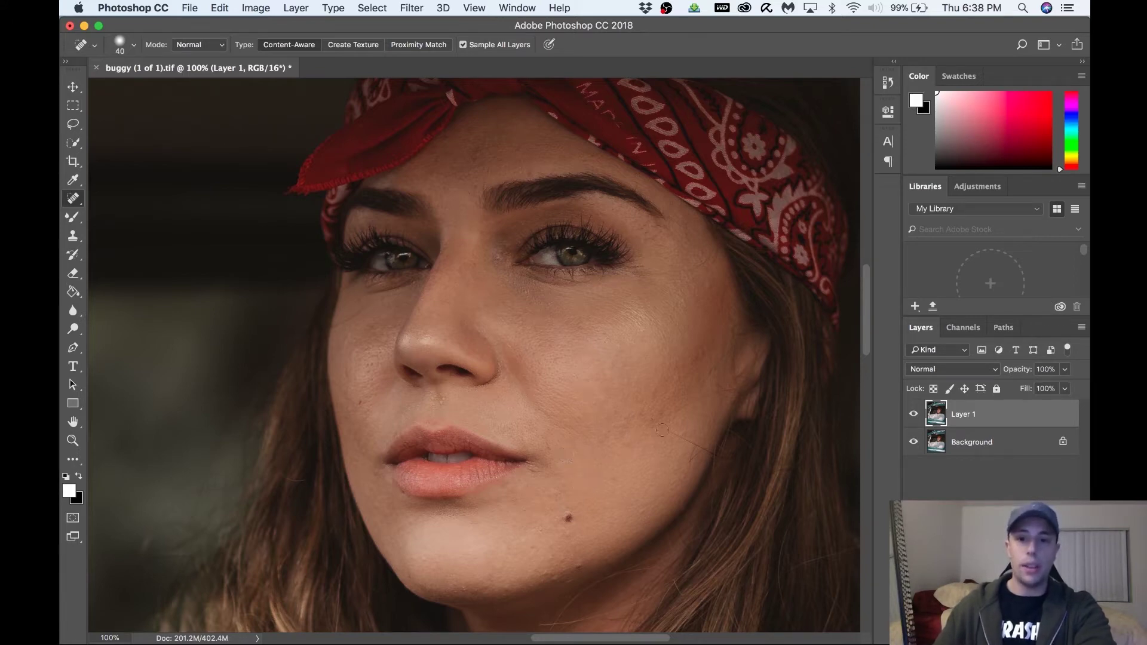
{"action": "mouse_move", "coordinate": [662, 430]}
{"action": "left_mouse_down"}
{"action": "mouse_move", "coordinate": [705, 449]}
{"action": "mouse_move", "coordinate": [689, 452]}
{"action": "left_mouse_up"}
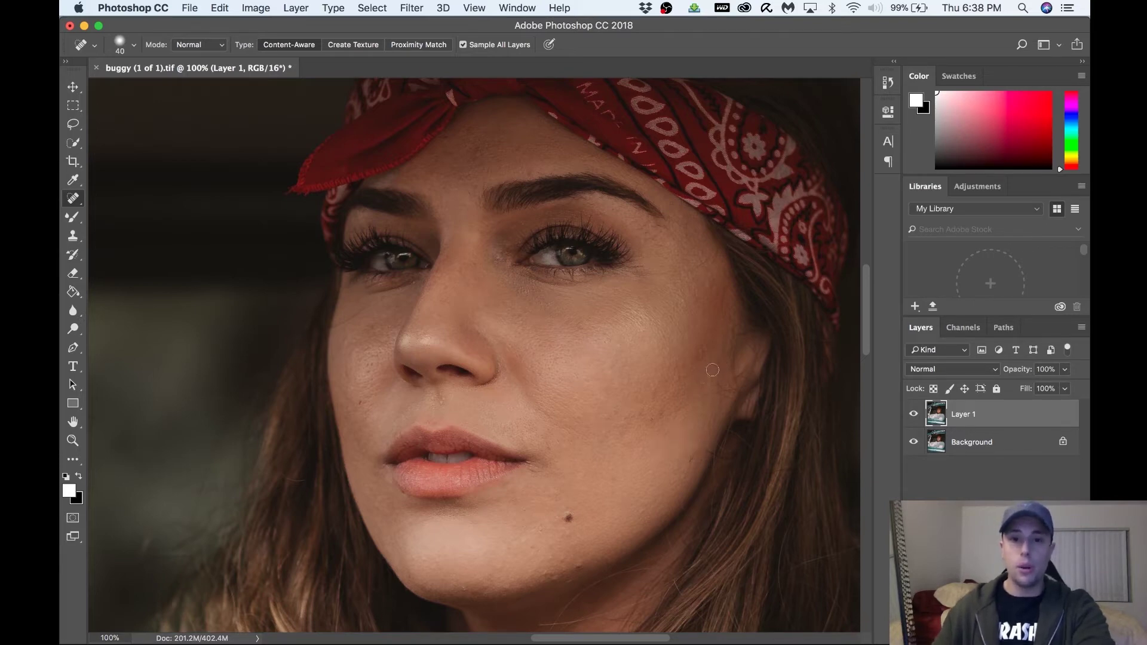
{"action": "left_click_drag", "start_coordinate": [718, 393], "coordinate": [675, 410]}
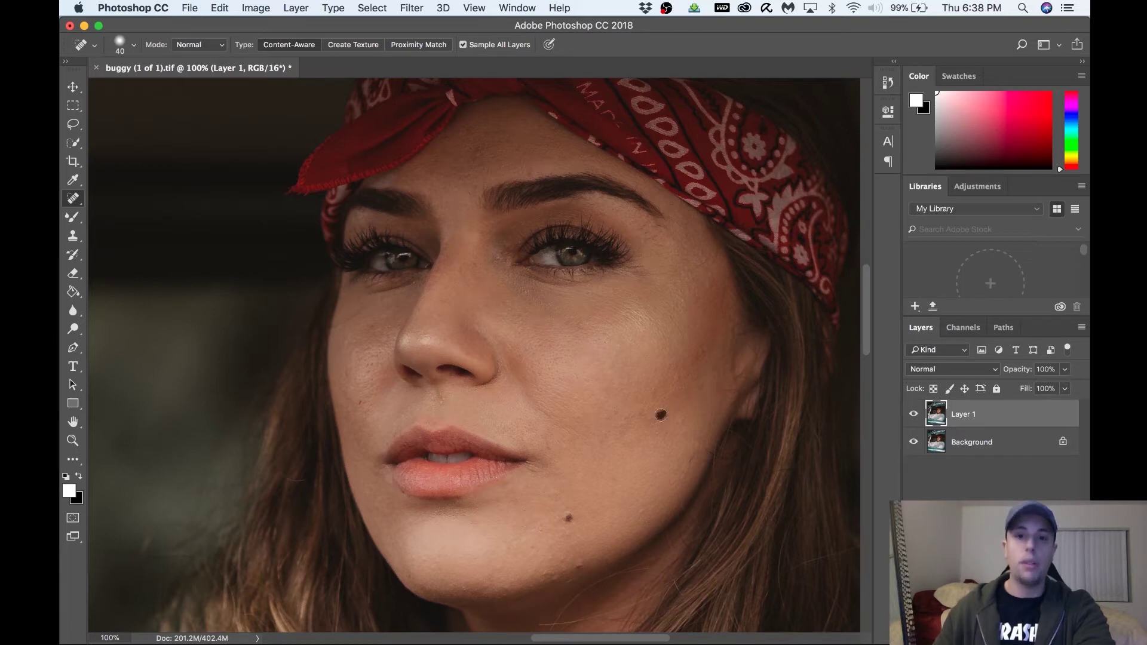
{"action": "key", "text": "super+z"}
{"action": "key", "text": "super+z"}
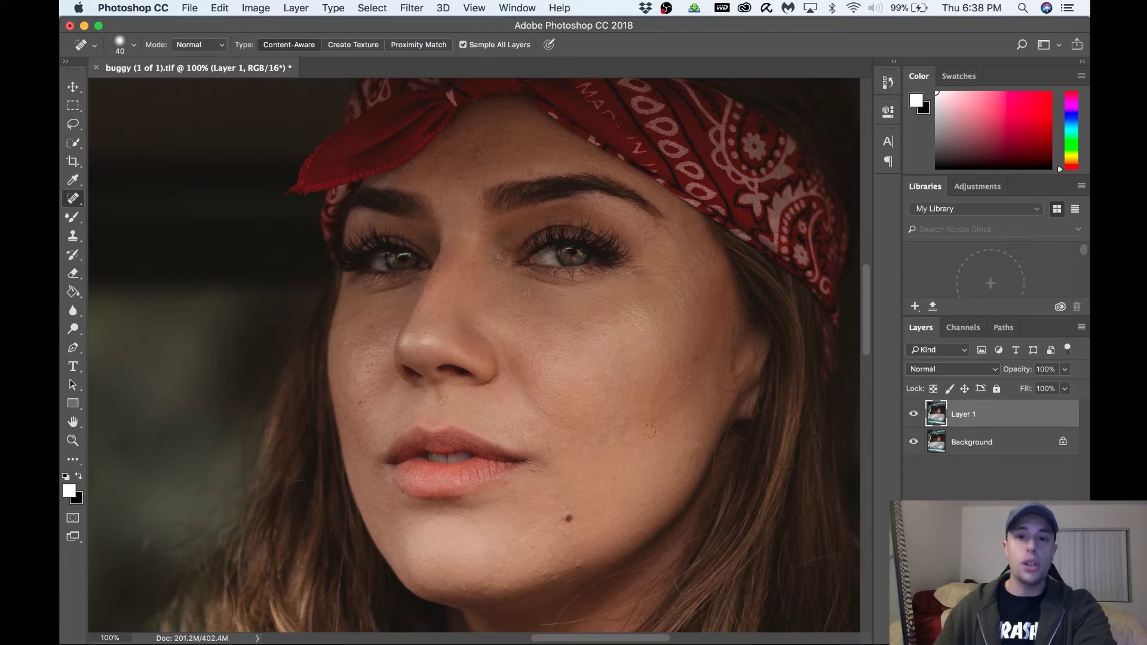
{"action": "left_click", "coordinate": [683, 423]}
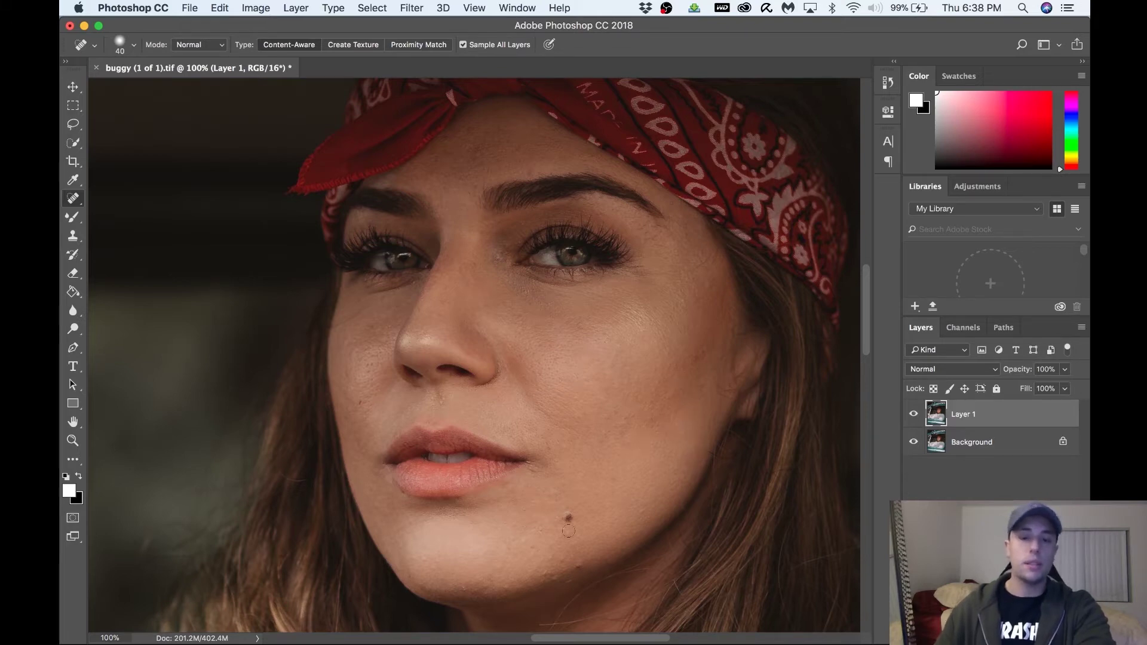
Step: Heal the small spots on the lower cheek and chin around the mole, leaving the mole itself in place
{"action": "left_click", "coordinate": [646, 511]}
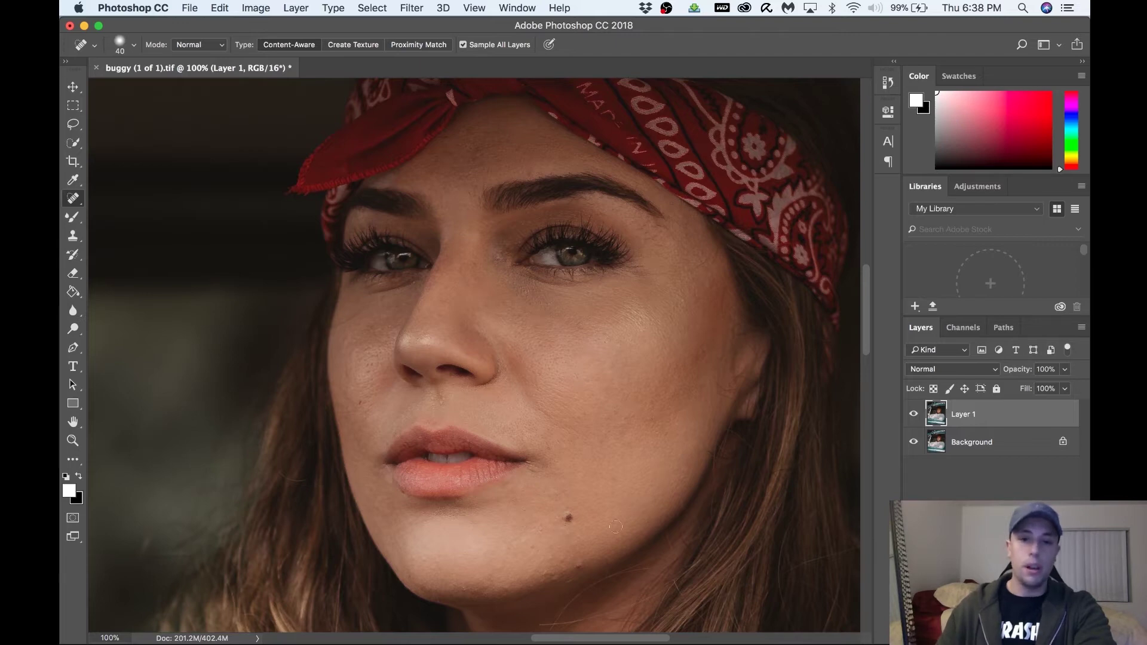
{"action": "left_click", "coordinate": [564, 560]}
{"action": "left_click", "coordinate": [551, 556]}
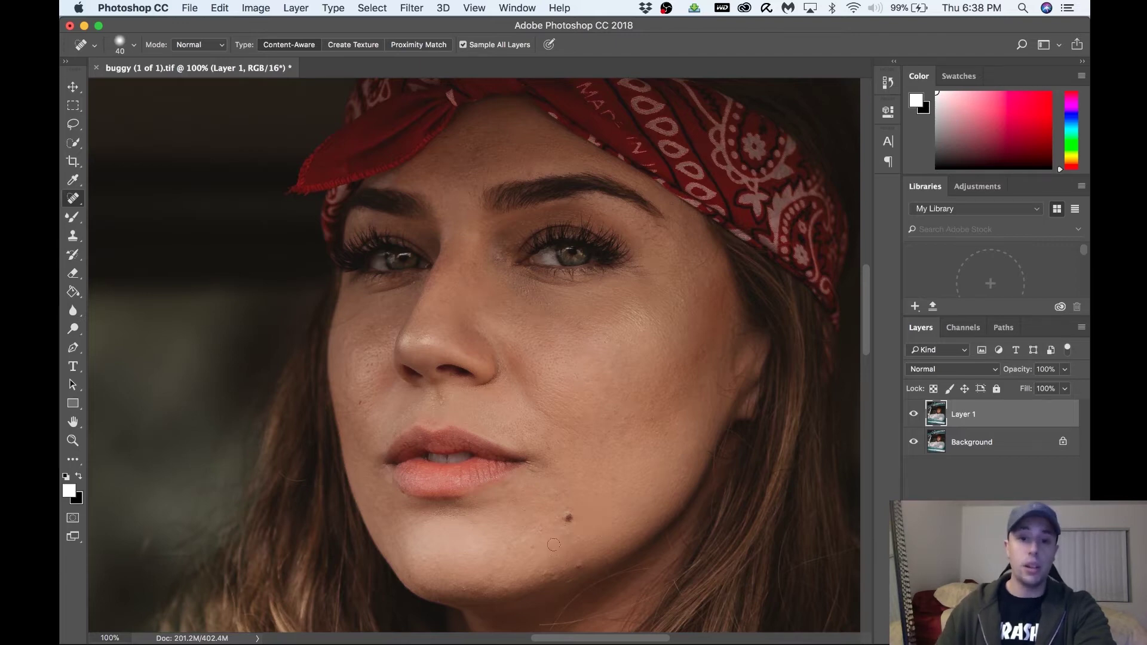
{"action": "left_click", "coordinate": [554, 545]}
{"action": "left_click", "coordinate": [568, 533]}
{"action": "left_click", "coordinate": [539, 534]}
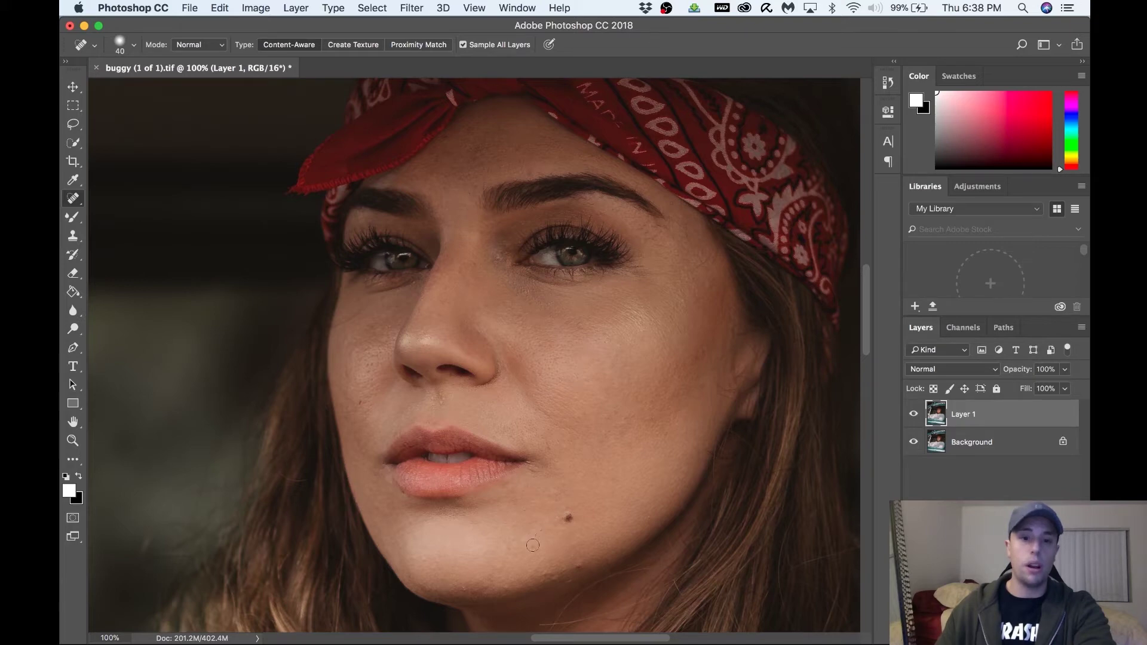
{"action": "left_click", "coordinate": [532, 546]}
{"action": "left_click", "coordinate": [573, 542]}
{"action": "left_click", "coordinate": [578, 551]}
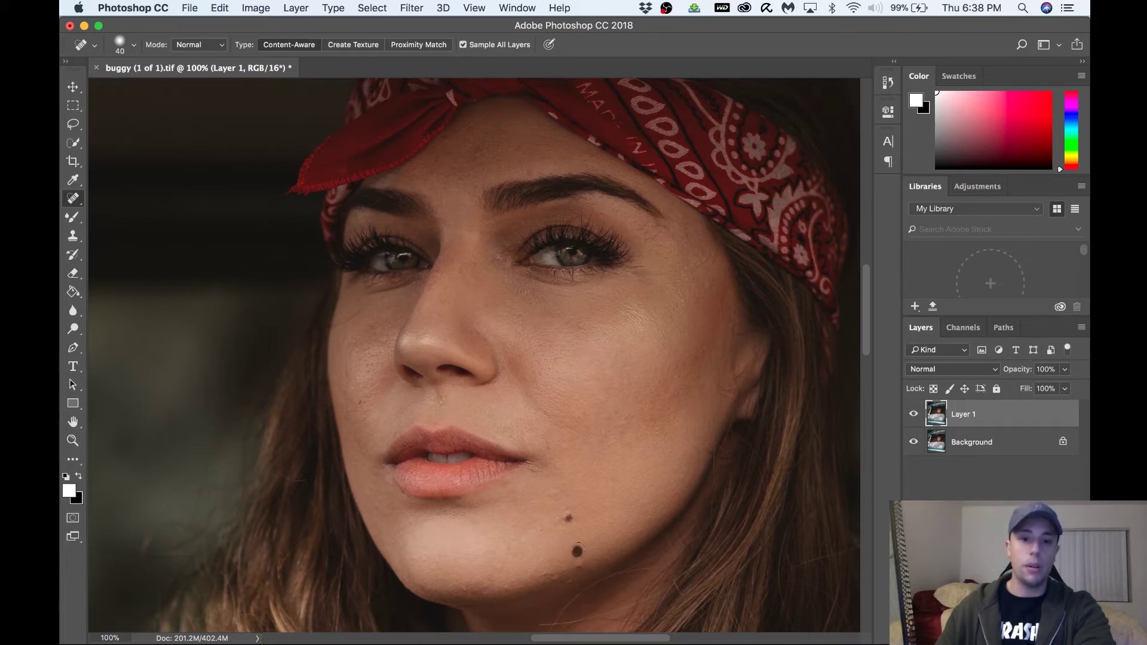
Step: Heal the small blemishes along the jawline, from below the mole to the underside of the chin
{"action": "left_click", "coordinate": [580, 563]}
{"action": "left_click", "coordinate": [545, 573]}
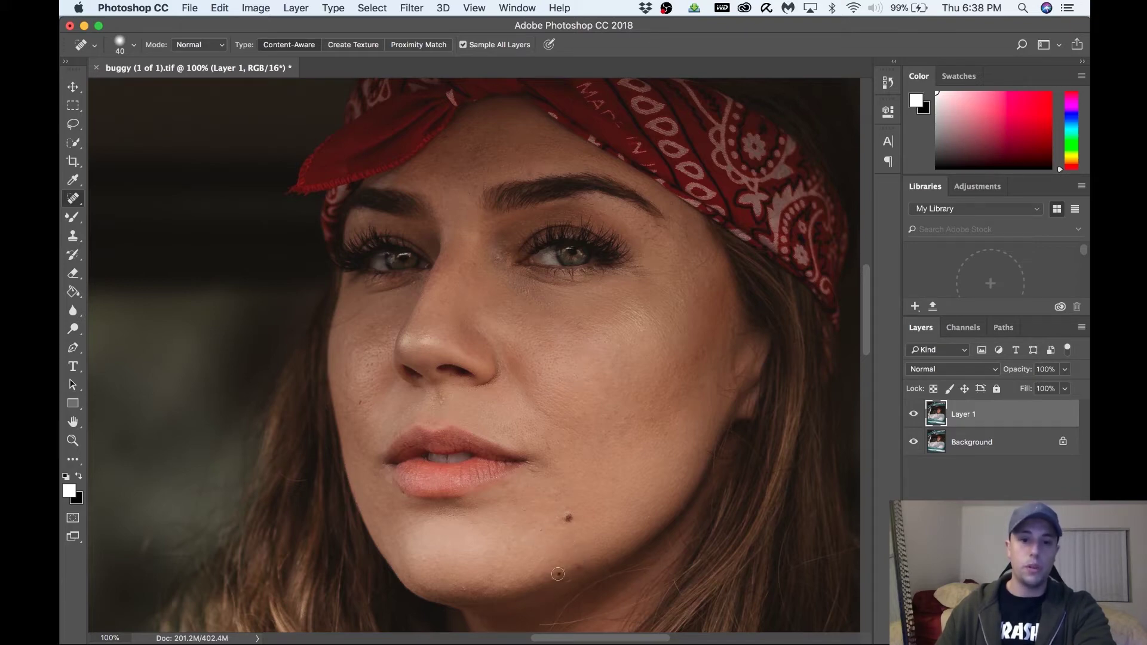
{"action": "left_click", "coordinate": [558, 574]}
{"action": "left_click", "coordinate": [575, 568]}
{"action": "left_click", "coordinate": [504, 588]}
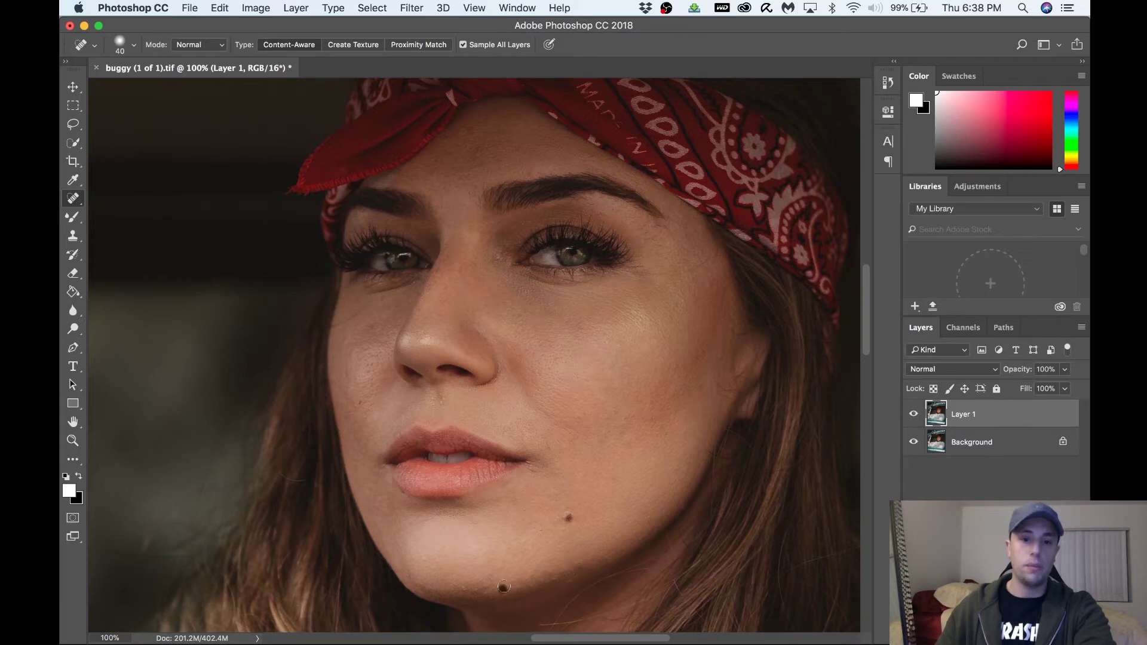
{"action": "left_click", "coordinate": [498, 576]}
{"action": "left_click", "coordinate": [486, 590]}
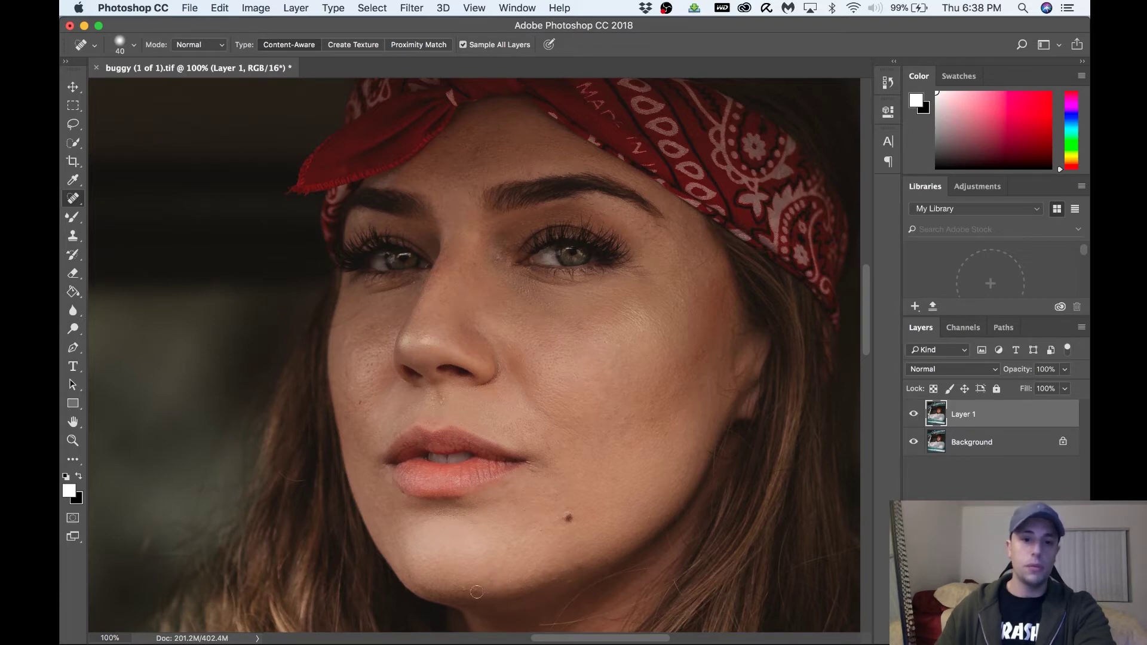
{"action": "left_click", "coordinate": [477, 591]}
{"action": "left_click", "coordinate": [464, 588]}
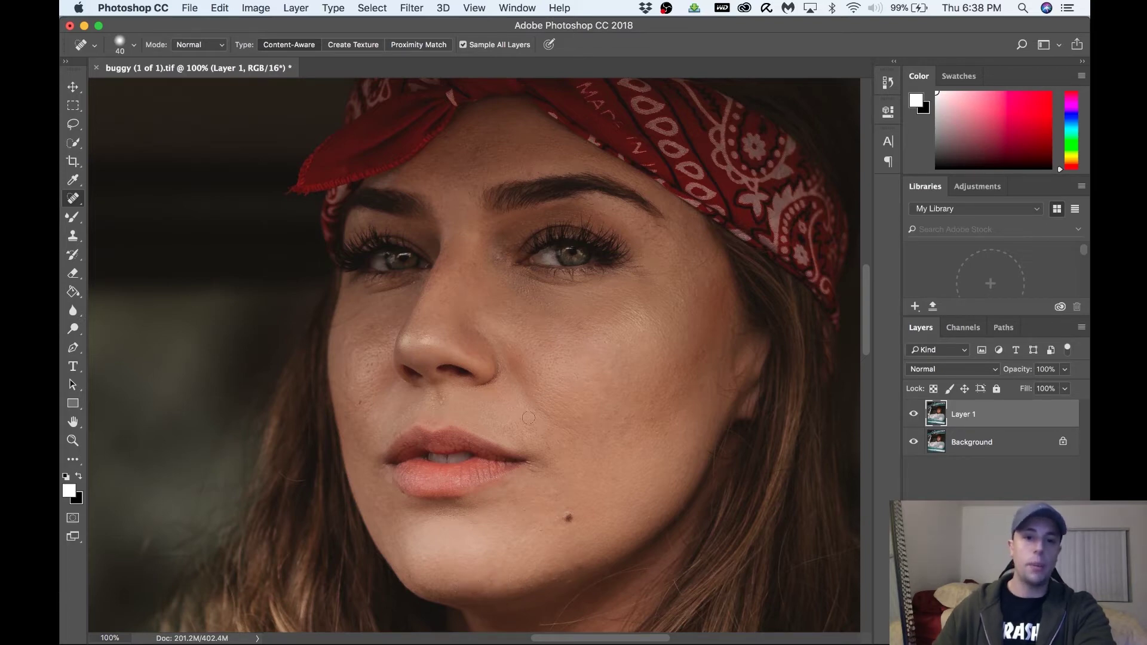
Step: Heal the marks beside the mouth corner, under the nose and along the temple next to the bandana
{"action": "left_click", "coordinate": [540, 467]}
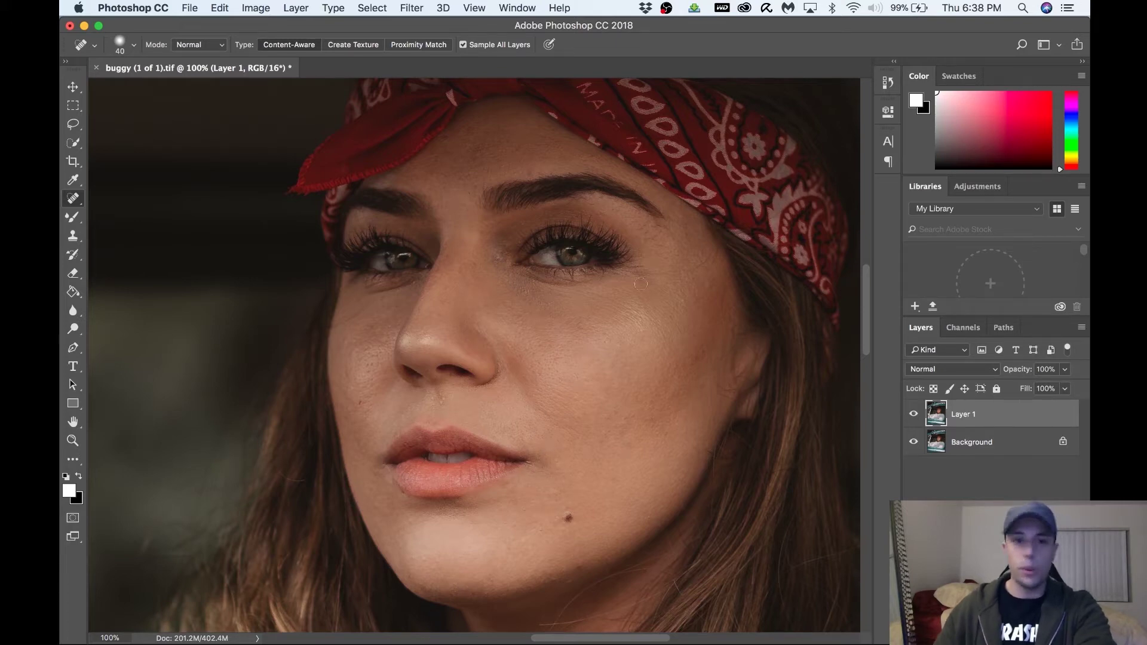
{"action": "left_click", "coordinate": [442, 401]}
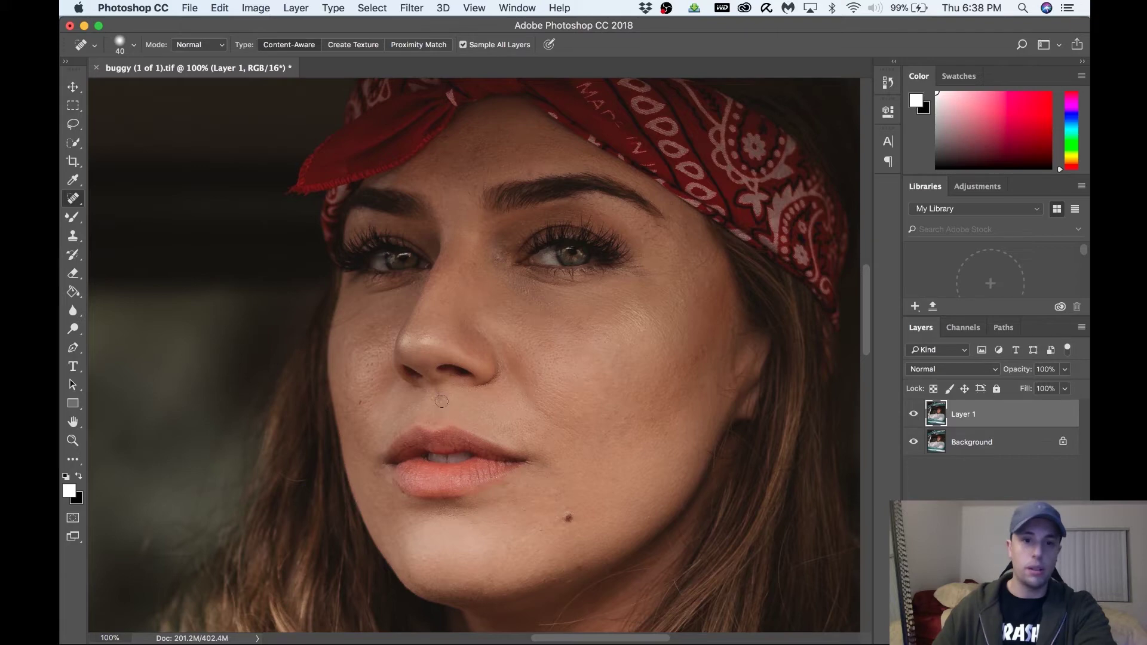
{"action": "left_click", "coordinate": [442, 400]}
{"action": "left_click", "coordinate": [434, 400]}
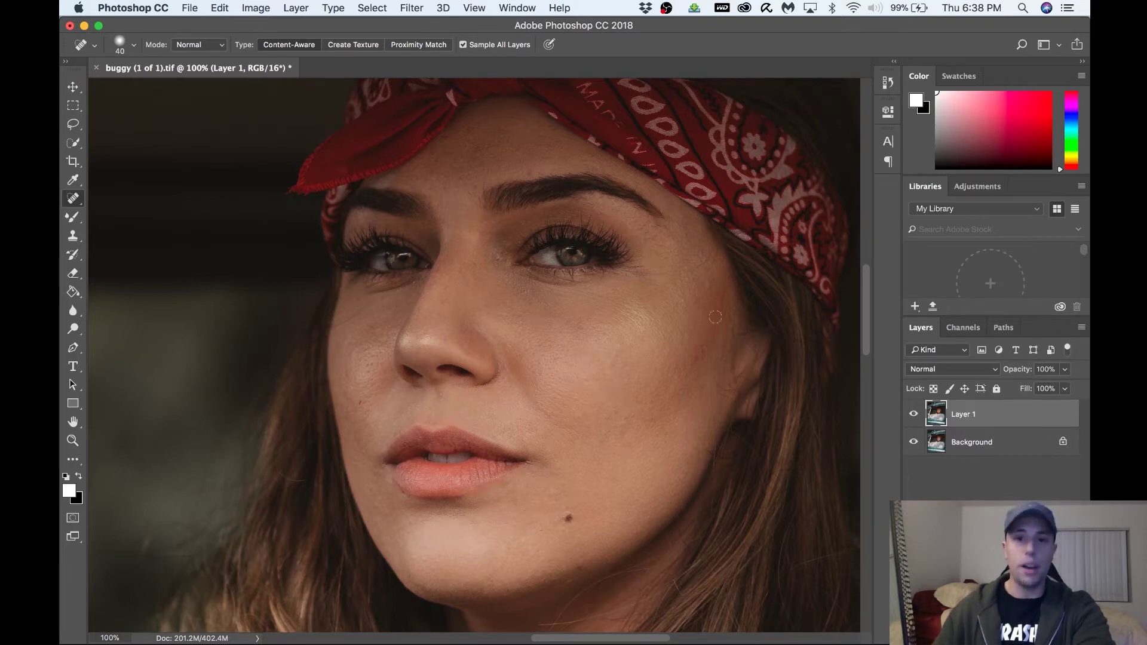
{"action": "left_click", "coordinate": [706, 264]}
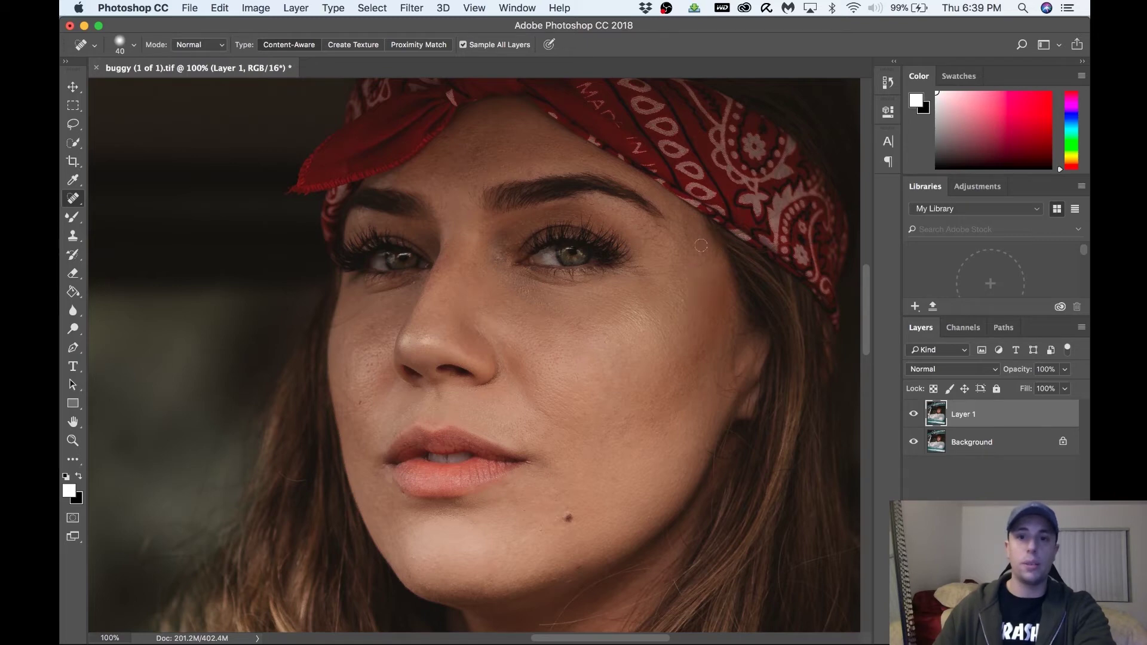
{"action": "mouse_move", "coordinate": [693, 224]}
{"action": "left_mouse_down"}
{"action": "mouse_move", "coordinate": [696, 263]}
{"action": "mouse_move", "coordinate": [707, 264]}
{"action": "left_mouse_up"}
Step: Enlarge the healing brush to 50 px and heal the blemishes across the forehead and between the eyebrows
{"action": "key", "text": "bracketright"}
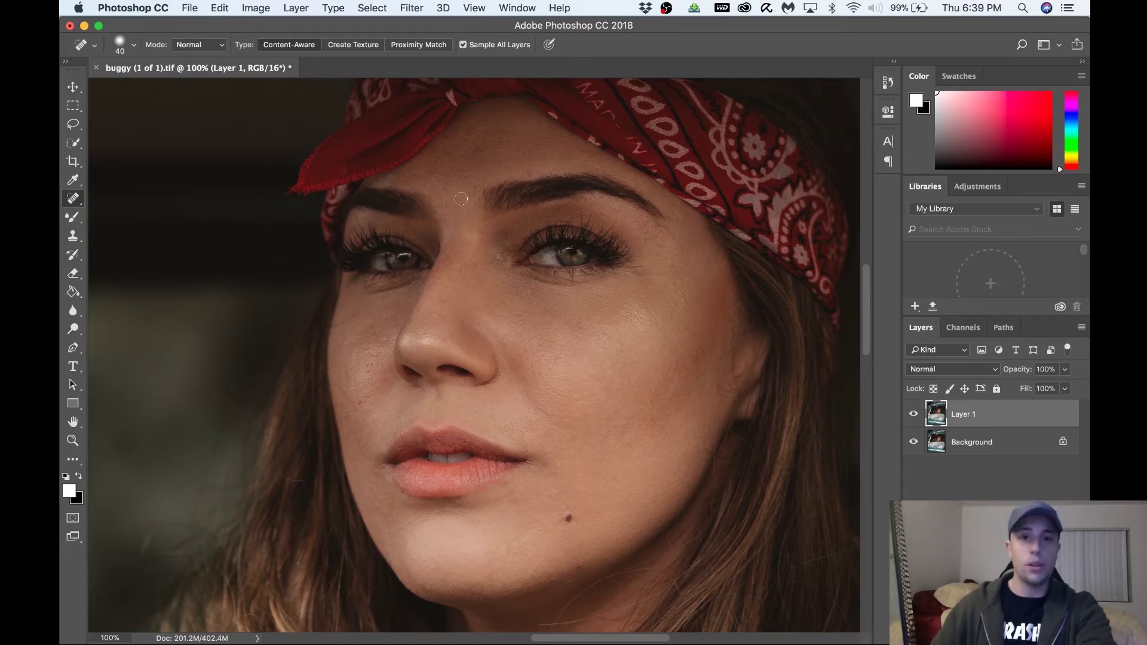
{"action": "left_click", "coordinate": [478, 157]}
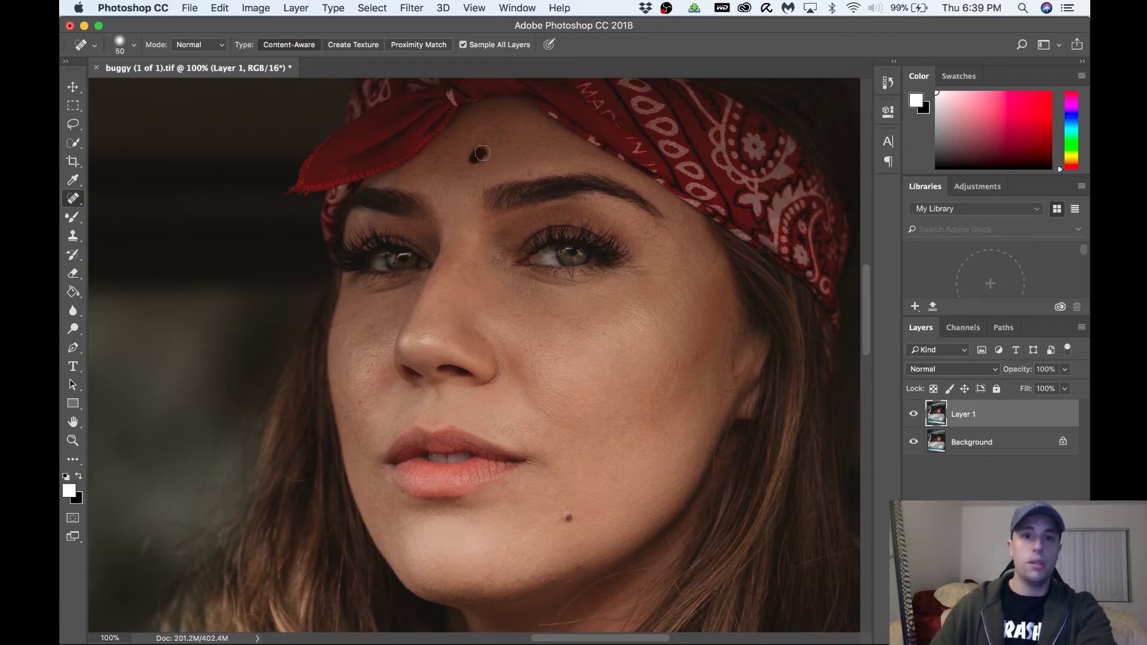
{"action": "left_click", "coordinate": [527, 170]}
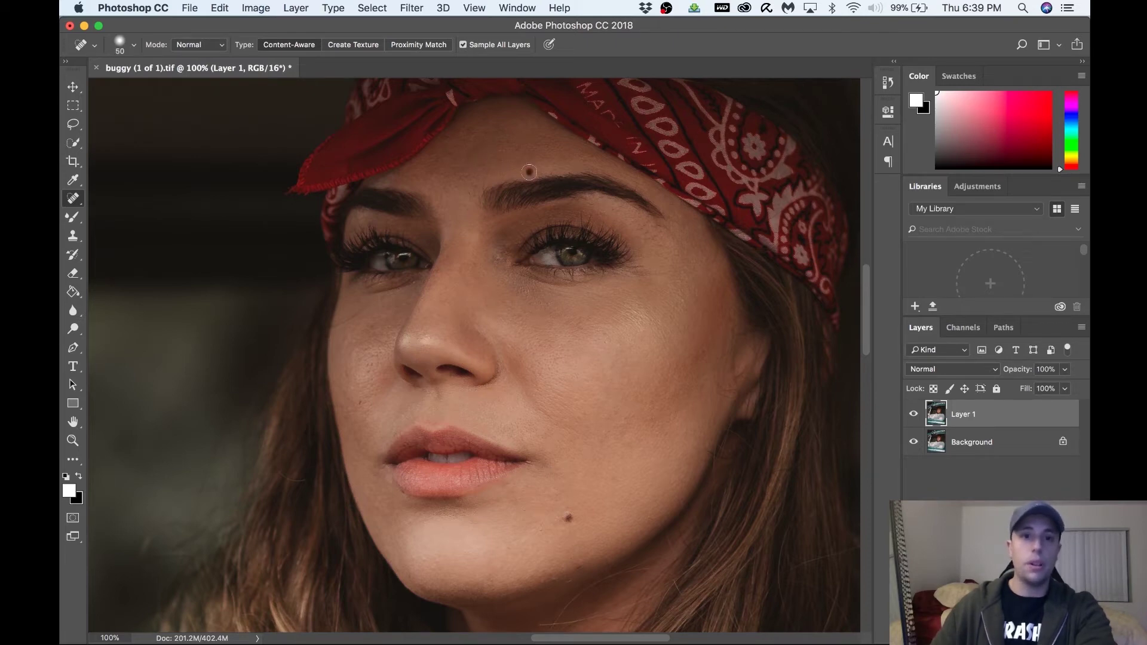
{"action": "left_click", "coordinate": [479, 138]}
{"action": "left_click", "coordinate": [461, 139]}
{"action": "left_click", "coordinate": [437, 171]}
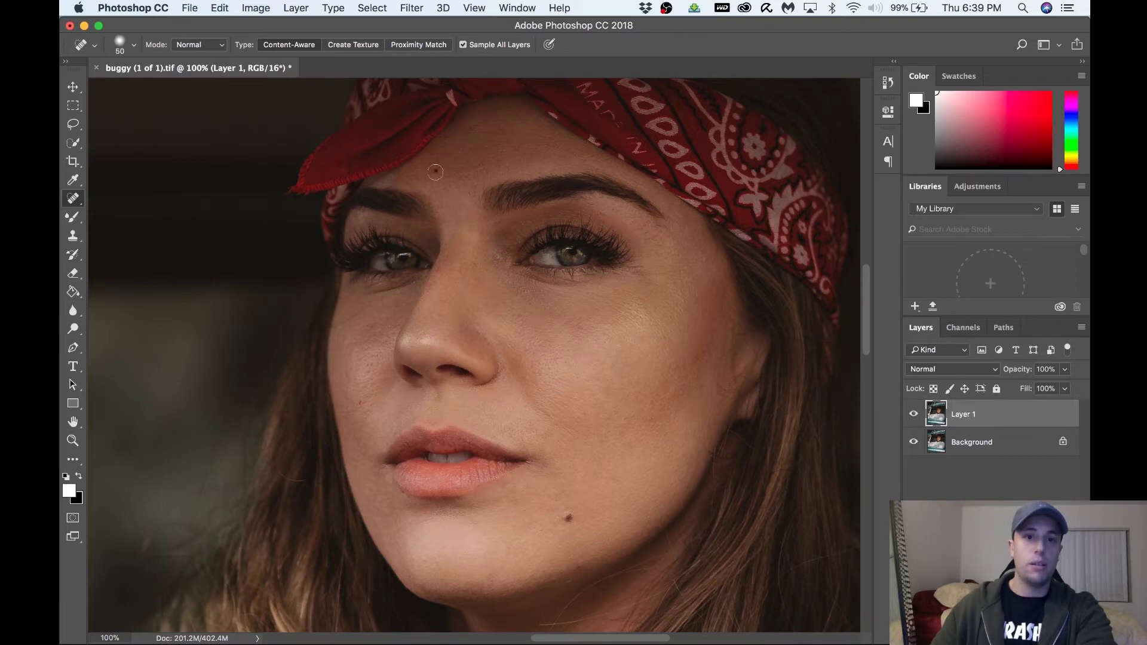
{"action": "left_click", "coordinate": [441, 161]}
{"action": "left_click", "coordinate": [442, 157]}
{"action": "left_click", "coordinate": [456, 191]}
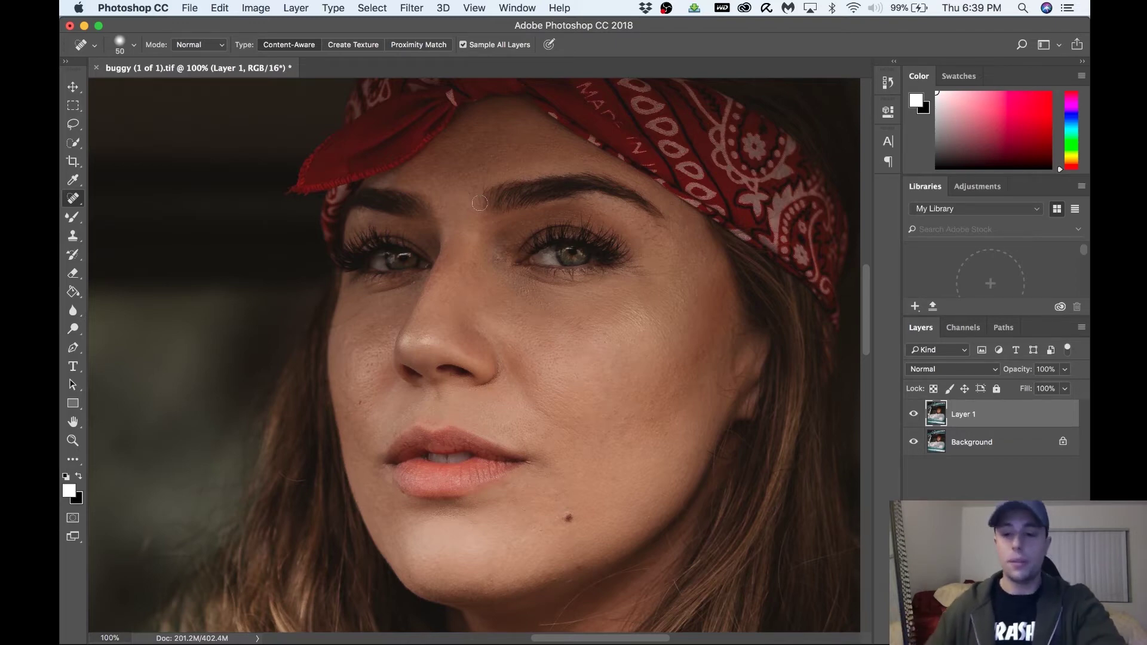
Step: Reduce the healing brush to 15 px and heal the small mark near the outer end of the eyebrow at 200% zoom
{"action": "key", "text": "bracketleft"}
{"action": "key", "text": "bracketleft"}
{"action": "scroll", "coordinate": [660, 248], "scroll_direction": "up", "scroll_amount": 3}
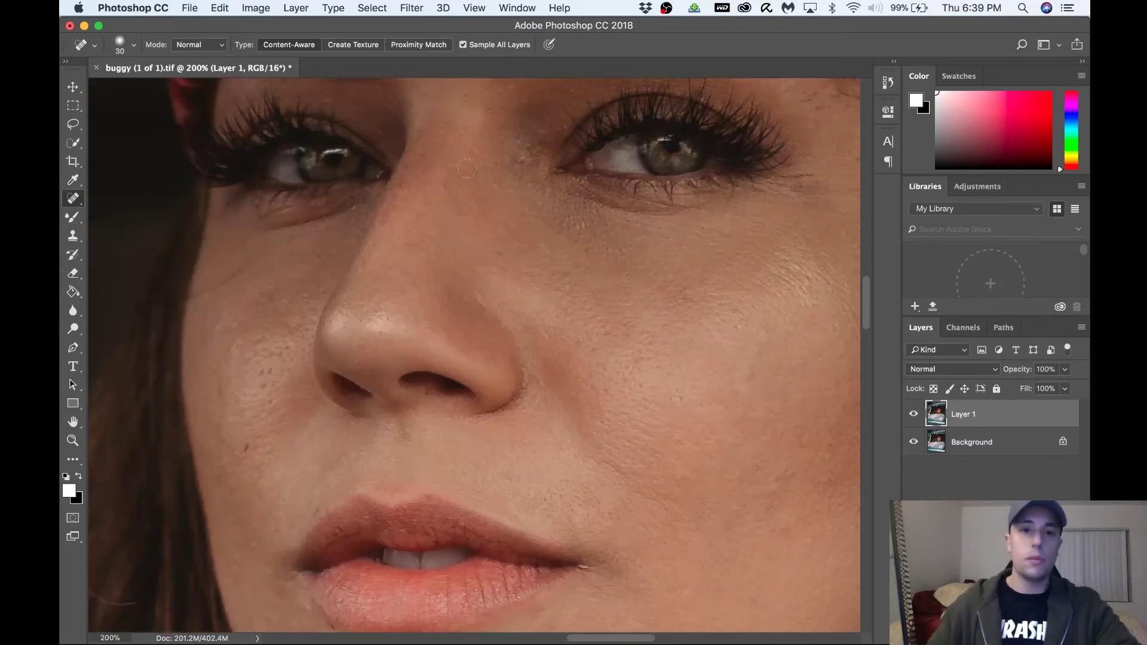
{"action": "scroll", "coordinate": [594, 324], "scroll_direction": "up", "scroll_amount": 3}
{"action": "key", "text": "bracketleft"}
{"action": "left_click", "coordinate": [600, 324]}
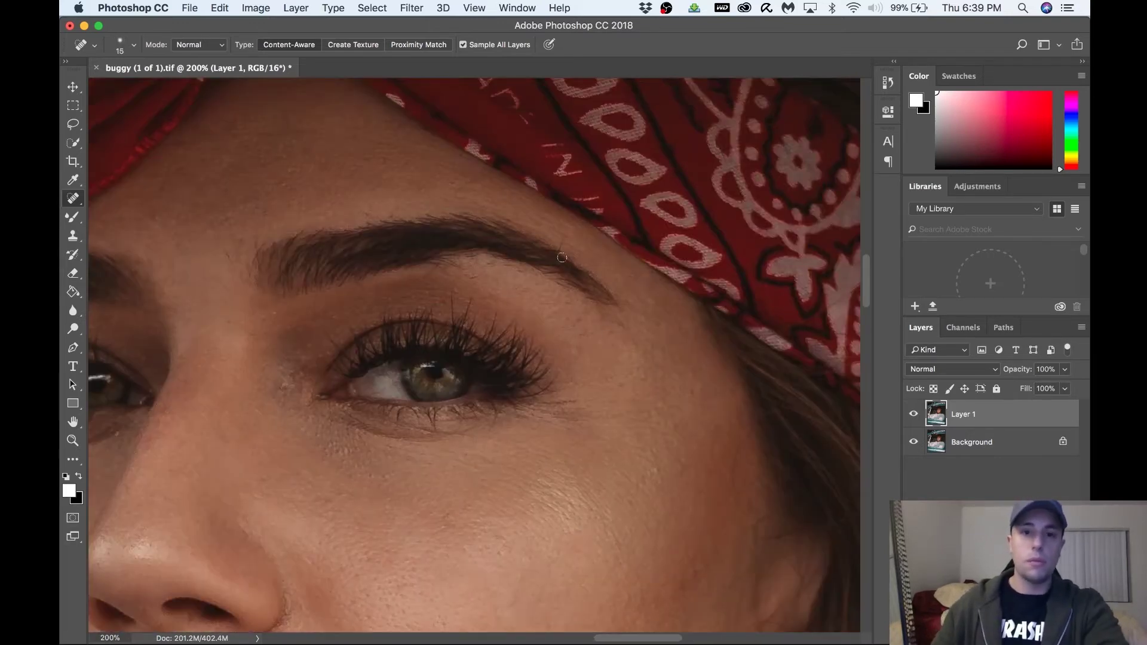
Step: Heal the spots on the far cheek beside the nose with 30 px and 15 px brushes, then return the brush to 50 px
{"action": "scroll", "coordinate": [281, 251], "scroll_direction": "up", "scroll_amount": 5}
{"action": "scroll", "coordinate": [281, 251], "scroll_direction": "left", "scroll_amount": 5}
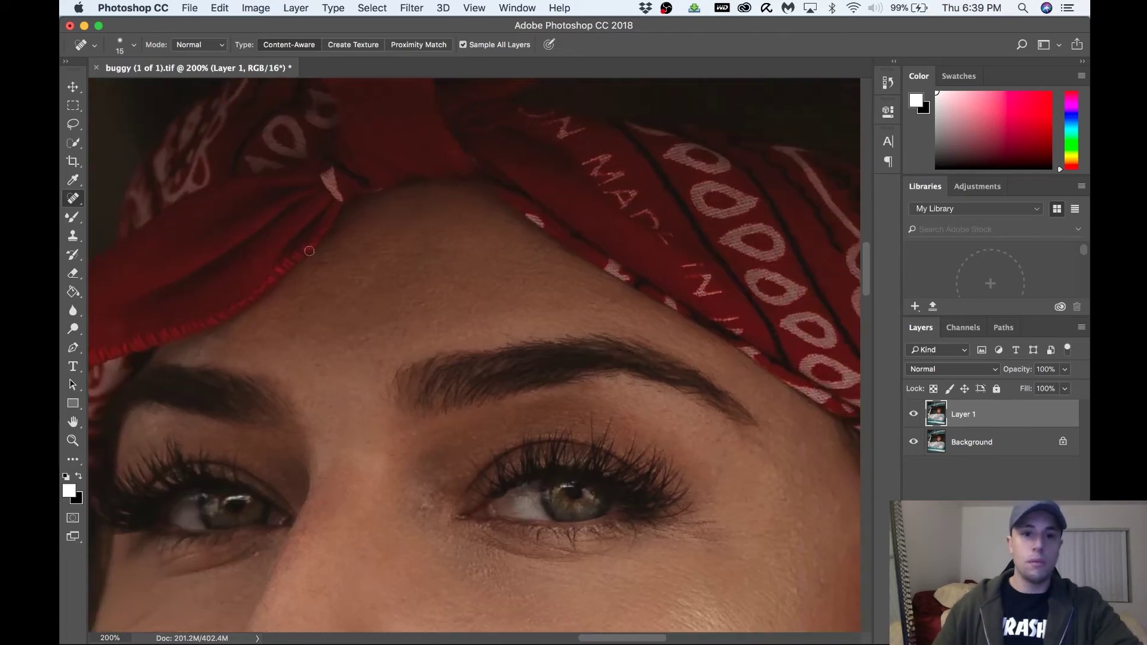
{"action": "key", "text": "bracketright"}
{"action": "scroll", "coordinate": [436, 341], "scroll_direction": "down", "scroll_amount": 10}
{"action": "scroll", "coordinate": [437, 341], "scroll_direction": "left", "scroll_amount": 6}
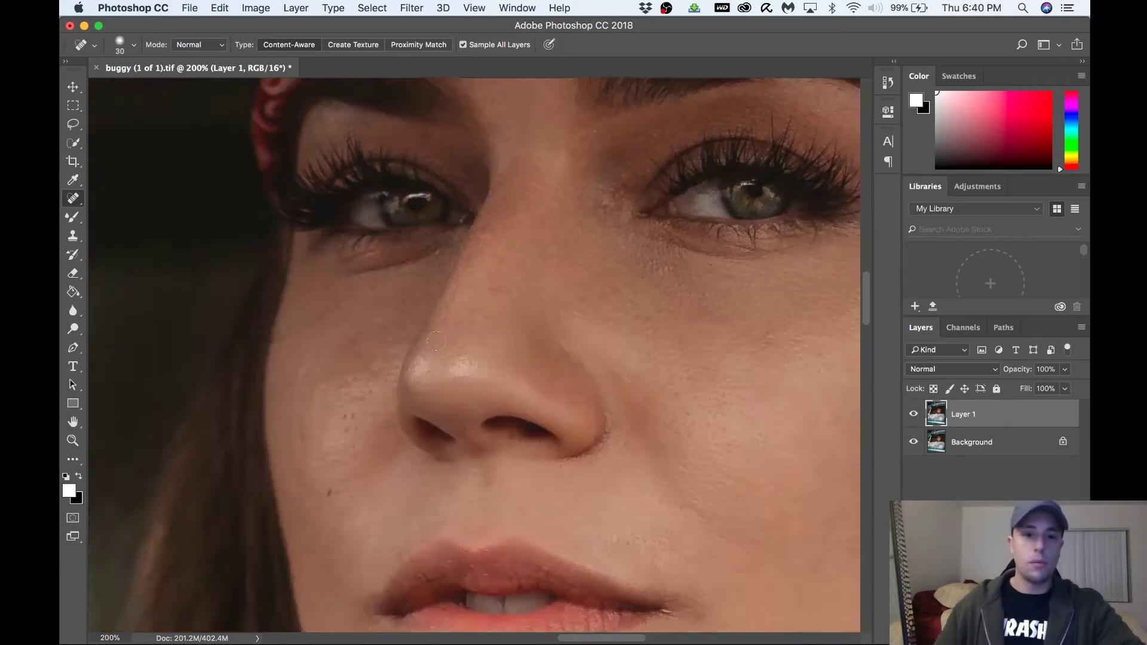
{"action": "scroll", "coordinate": [437, 342], "scroll_direction": "down", "scroll_amount": 3}
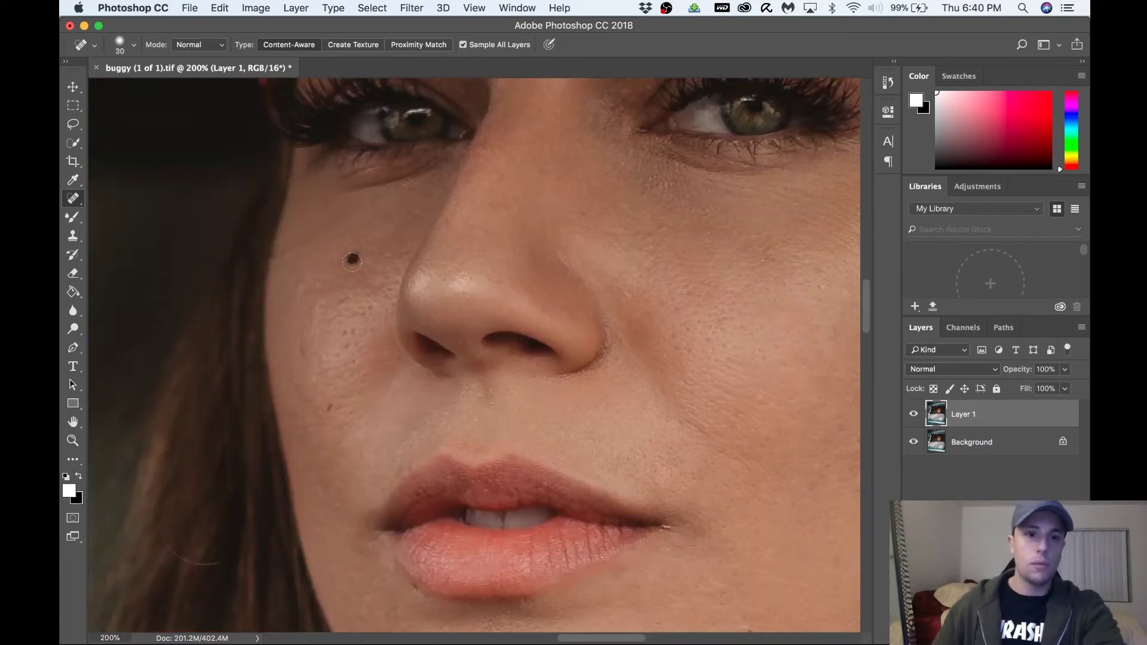
{"action": "key", "text": "bracketleft"}
{"action": "key", "text": "bracketright"}
{"action": "key", "text": "bracketright"}
{"action": "key", "text": "bracketright"}
{"action": "key", "text": "bracketright"}
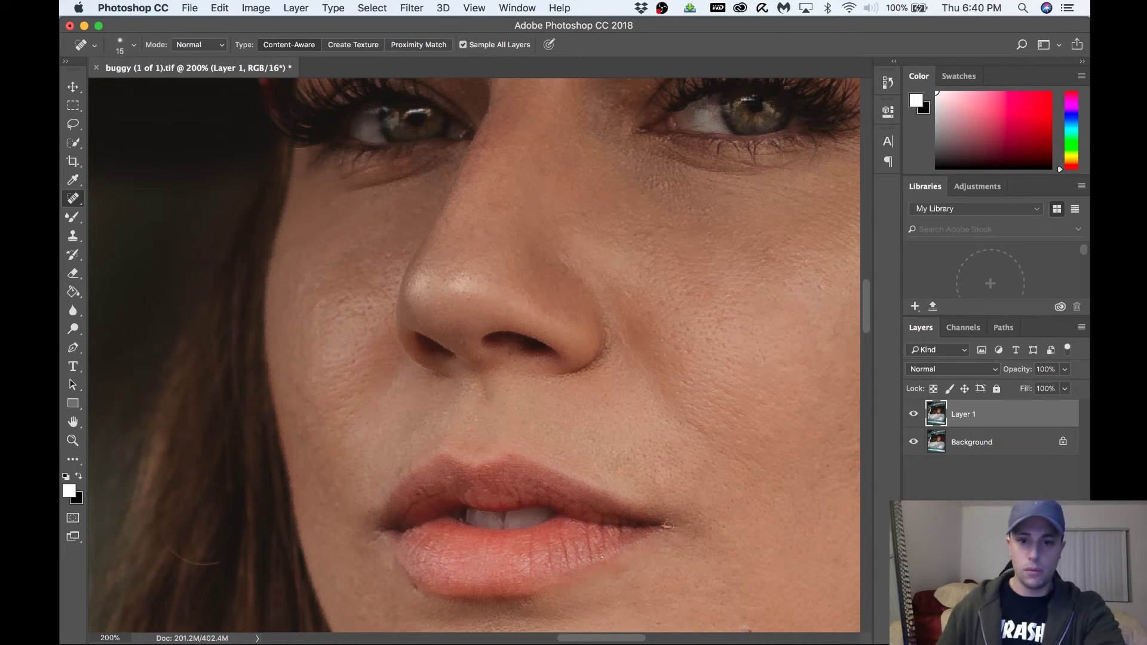
Step: Compare the face before and after healing by toggling the visibility of Layer 1 at 100% zoom
{"action": "key", "text": "super+minus"}
{"action": "left_click", "coordinate": [914, 415]}
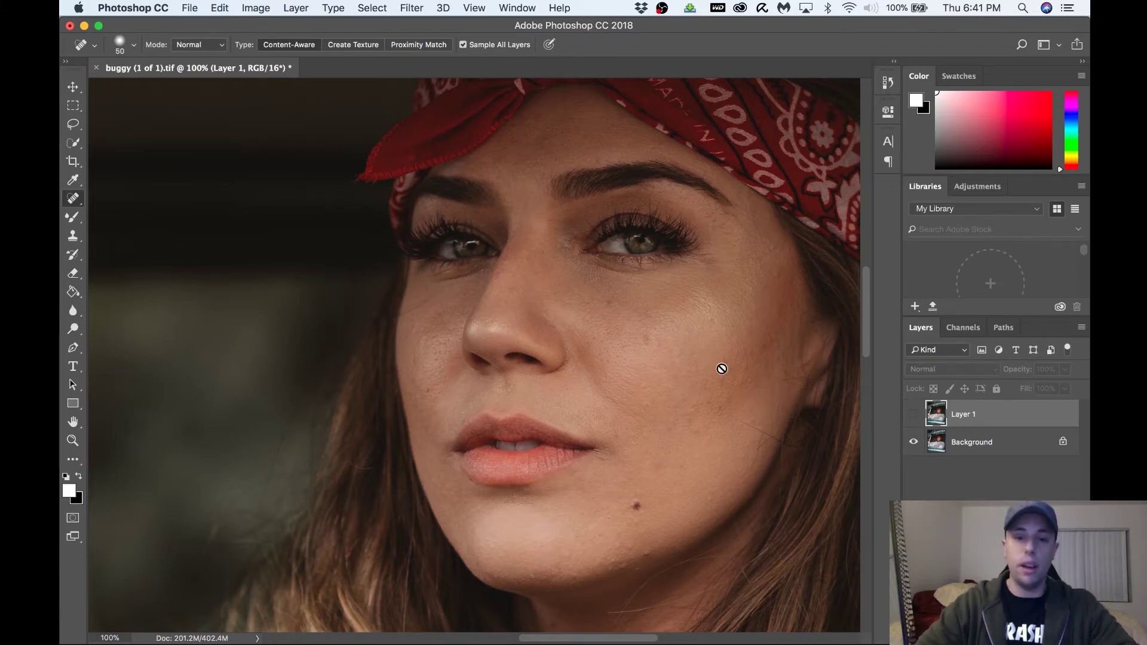
{"action": "scroll", "coordinate": [722, 369], "scroll_direction": "up", "scroll_amount": 2}
{"action": "scroll", "coordinate": [722, 369], "scroll_direction": "right", "scroll_amount": 2}
{"action": "scroll", "coordinate": [722, 369], "scroll_direction": "down", "scroll_amount": 1}
{"action": "scroll", "coordinate": [722, 369], "scroll_direction": "right", "scroll_amount": 2}
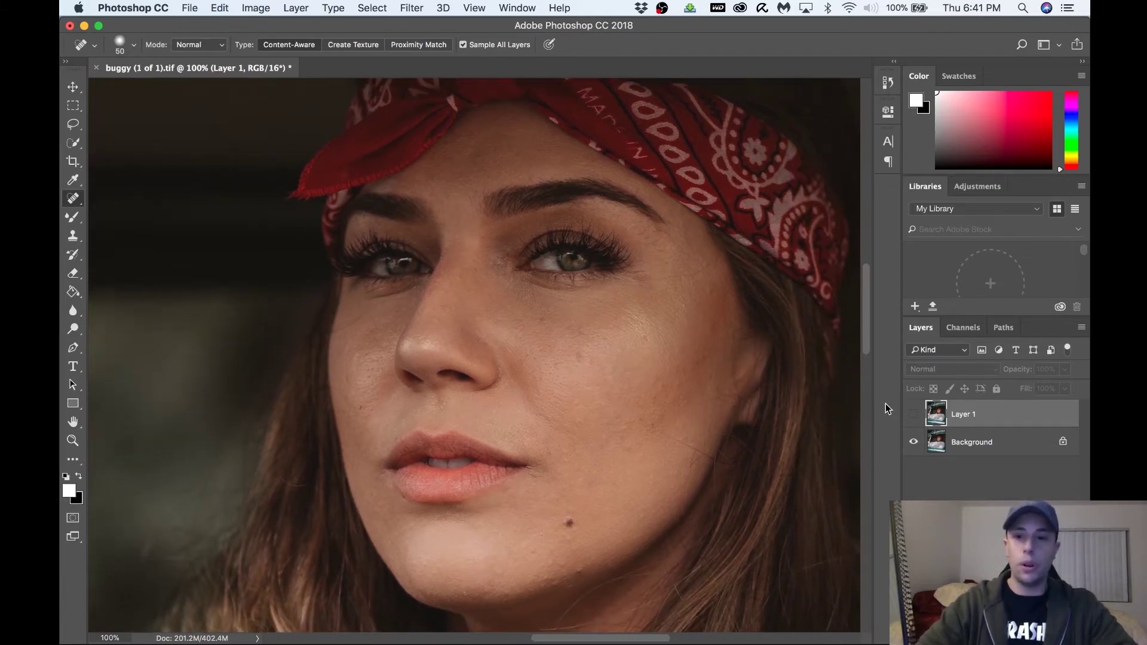
{"action": "left_click", "coordinate": [914, 416]}
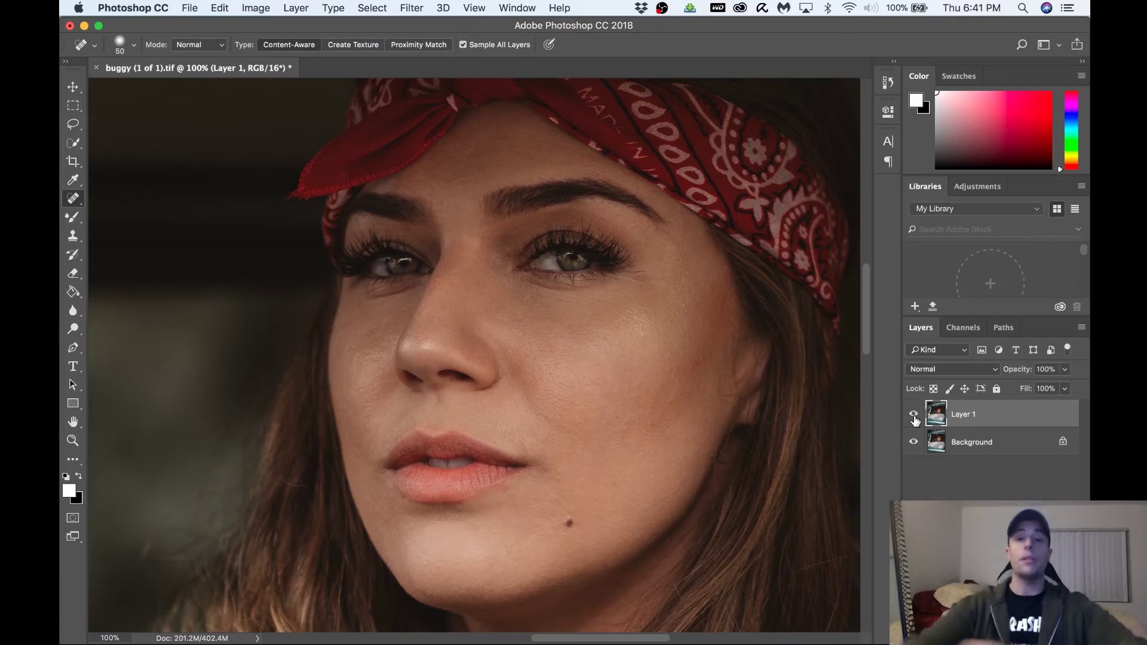
{"action": "left_click", "coordinate": [914, 417]}
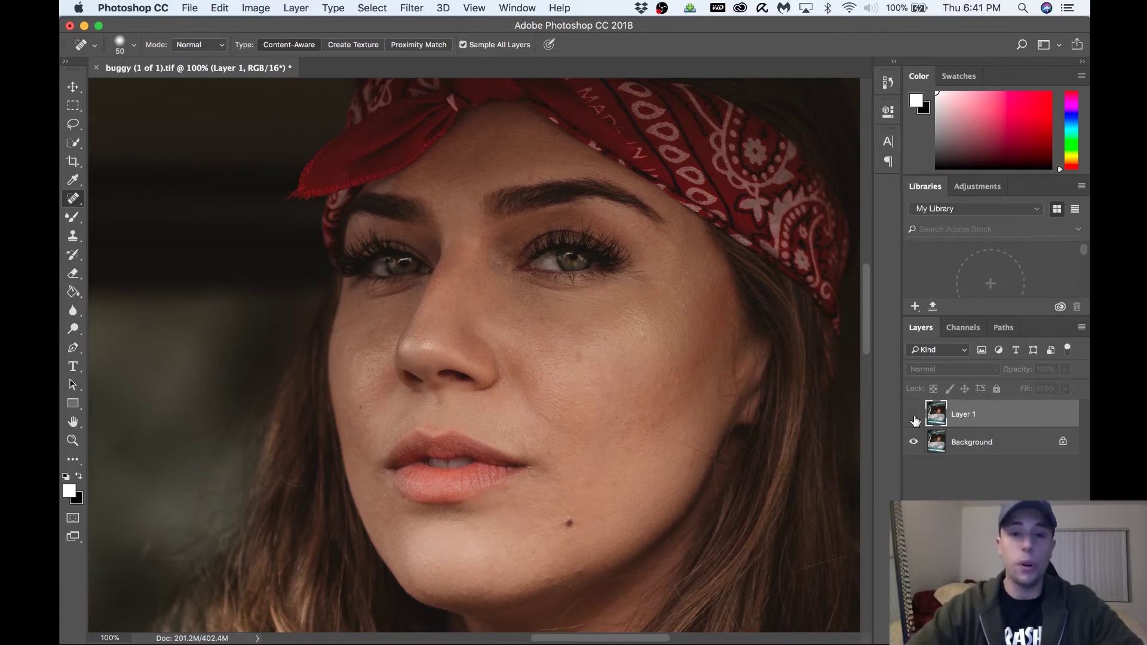
{"action": "left_click", "coordinate": [915, 416]}
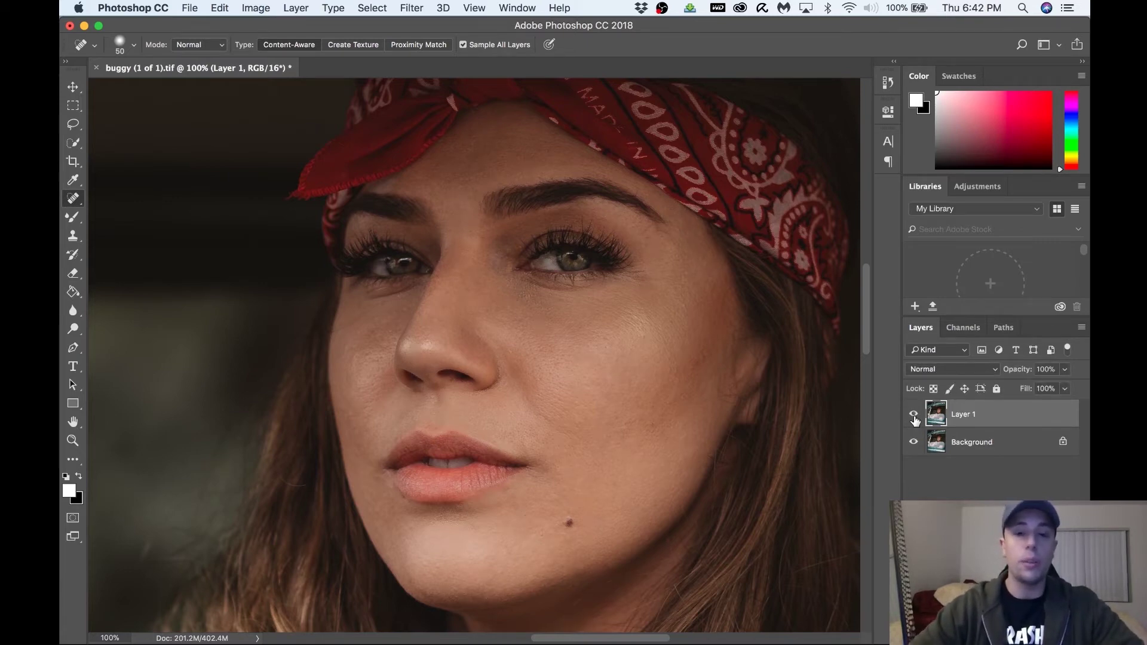
Step: Duplicate the healed Layer 1 twice
{"action": "key", "text": "super+minus"}
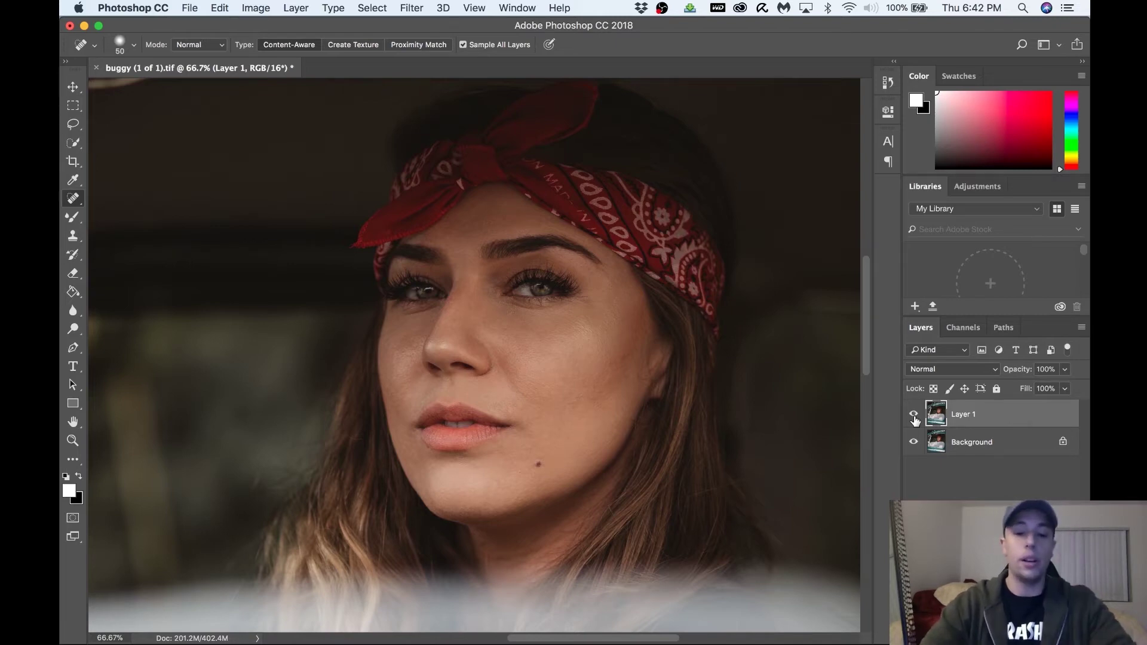
{"action": "key", "text": "super+j"}
{"action": "key", "text": "super+j"}
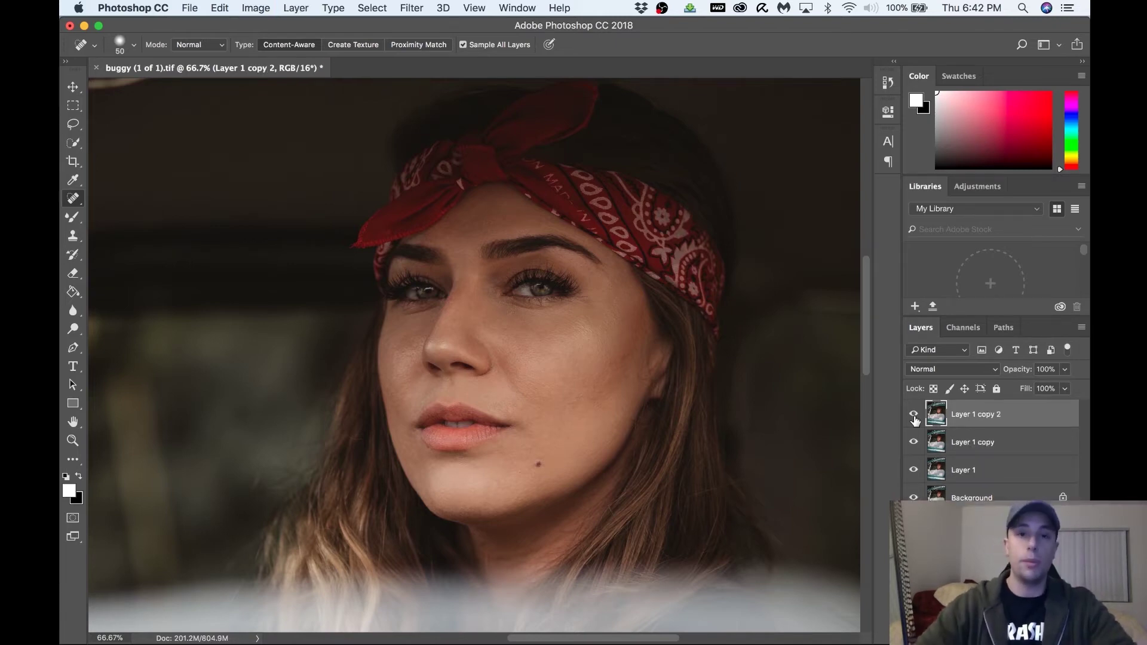
Step: Rename the lower copy of Layer 1 as "color" and the upper copy as "detail"
{"action": "left_click", "coordinate": [975, 446]}
{"action": "double_click", "coordinate": [974, 443]}
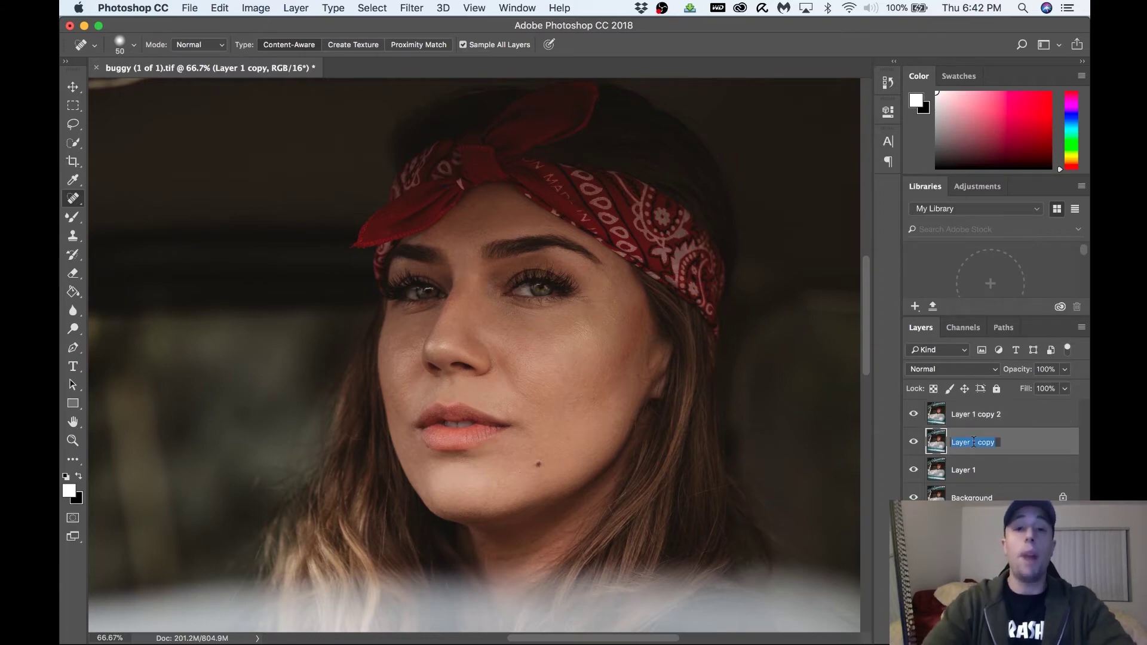
{"action": "type", "text": "color"}
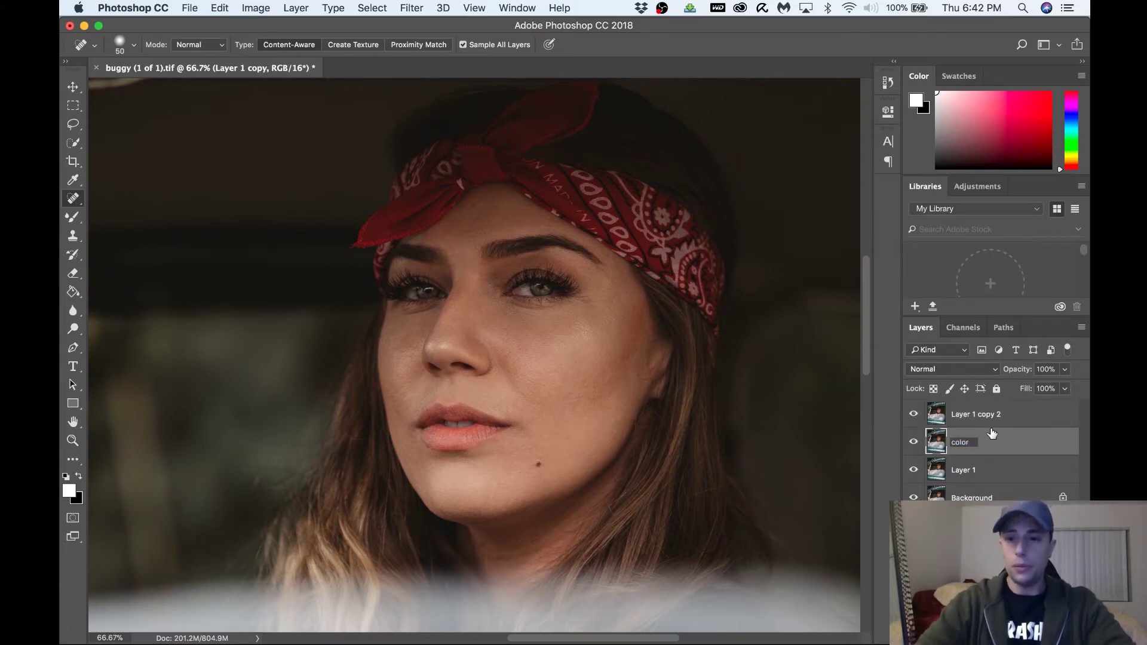
{"action": "key", "text": "Return"}
{"action": "double_click", "coordinate": [983, 415]}
{"action": "type", "text": "detail"}
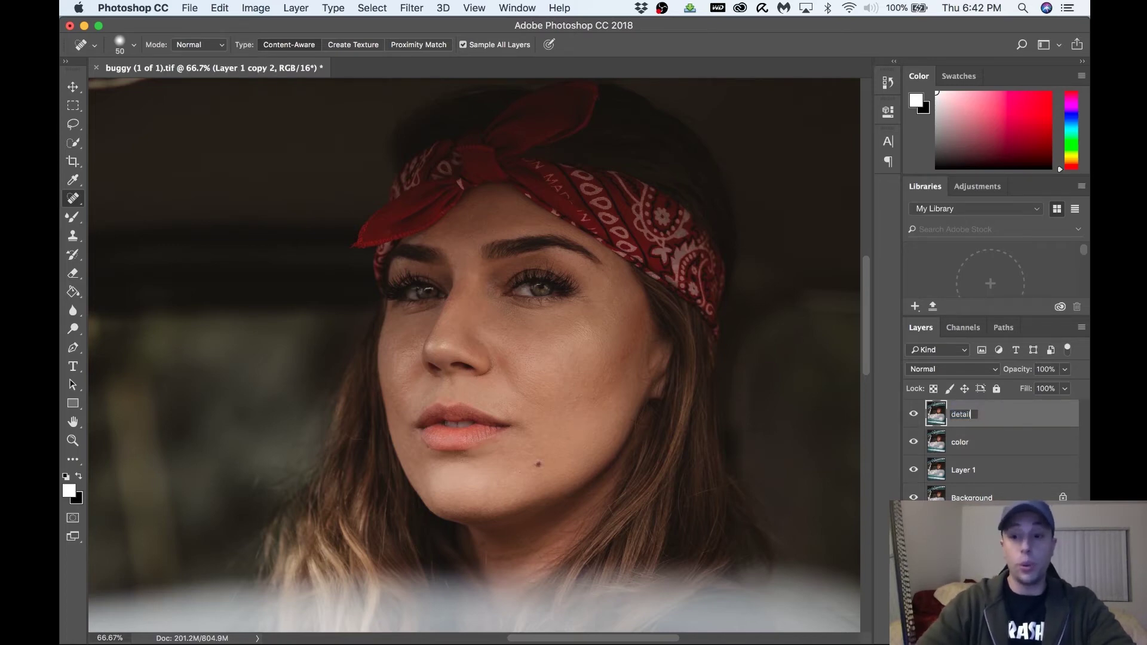
{"action": "key", "text": "Return"}
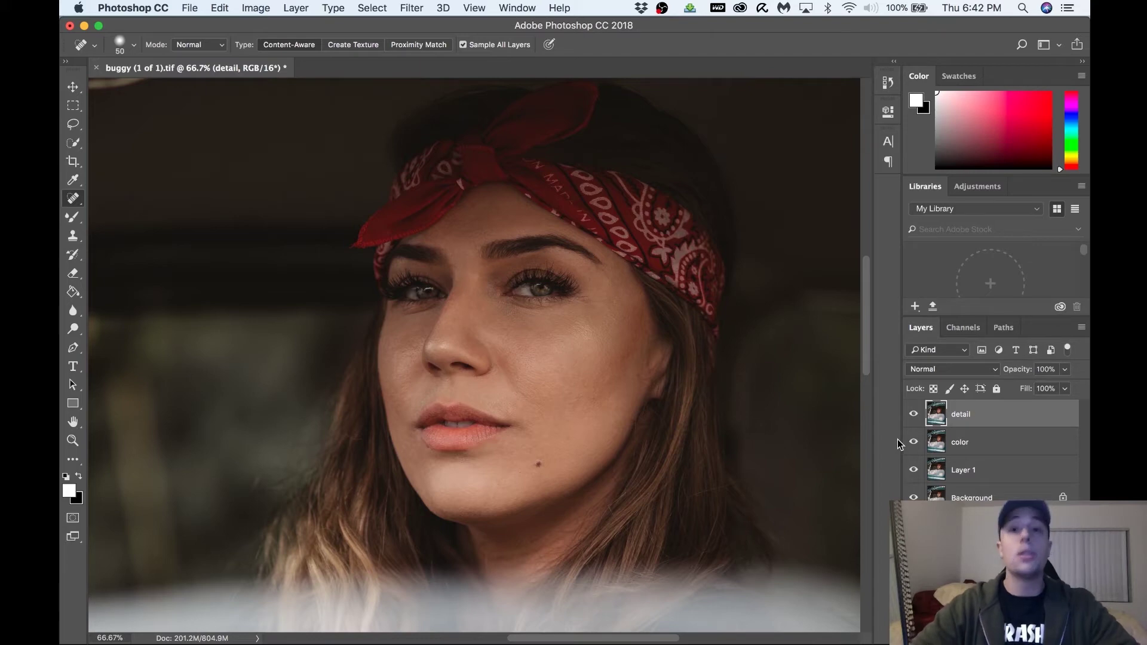
Step: Hide the detail layer and apply a Gaussian Blur with an 11-pixel radius to the color layer
{"action": "left_click", "coordinate": [915, 415]}
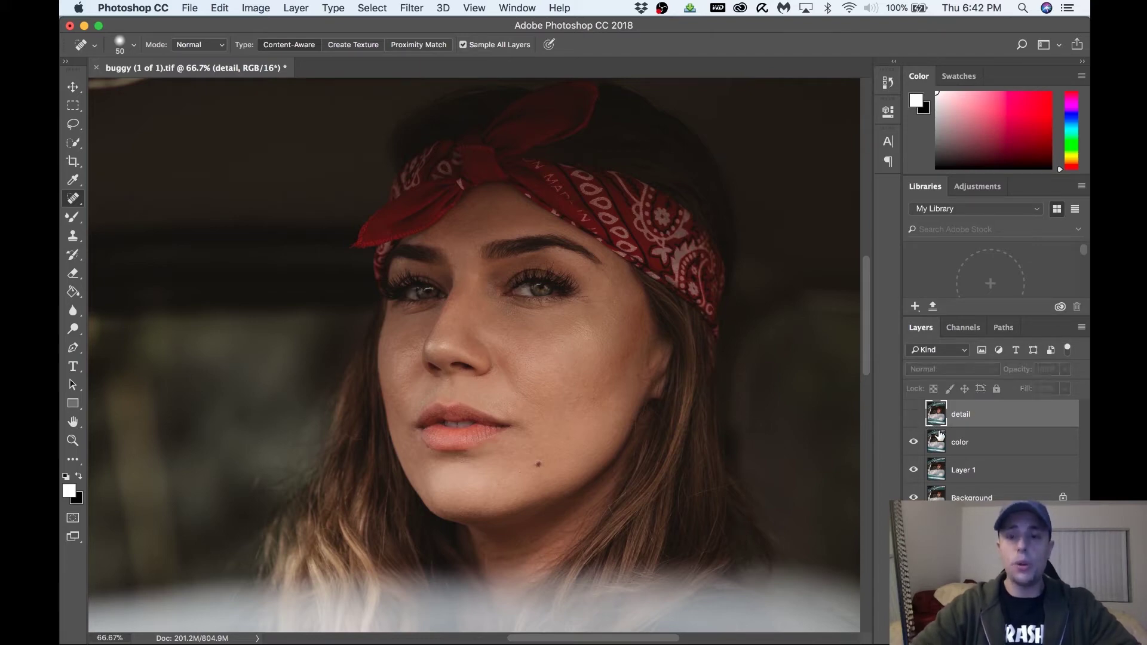
{"action": "left_click", "coordinate": [945, 439]}
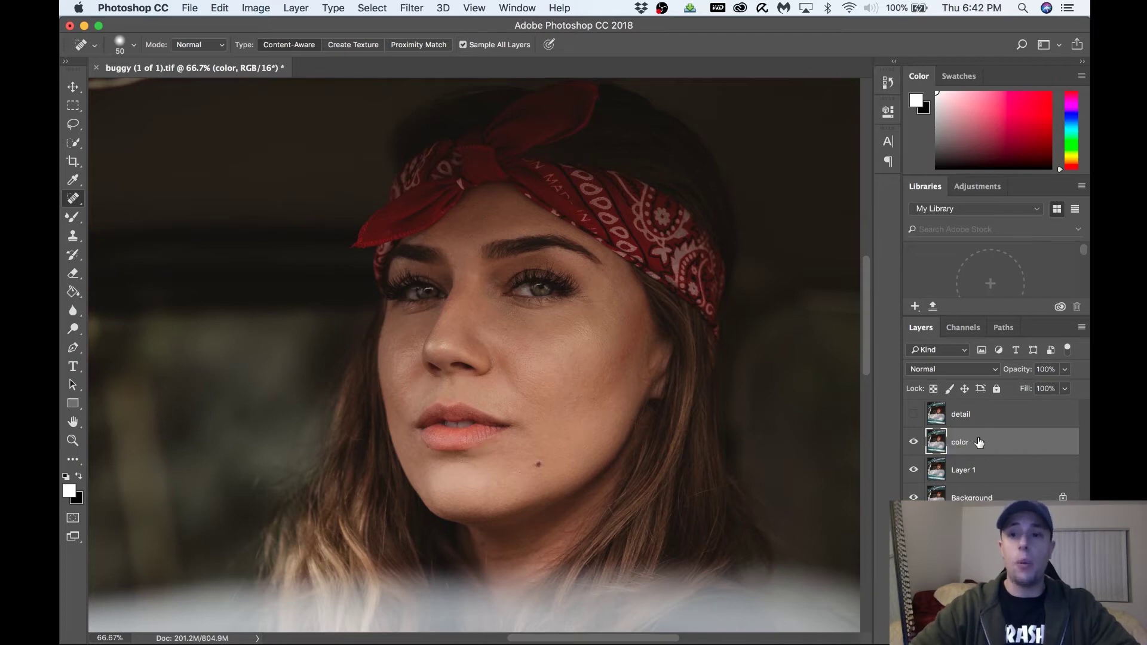
{"action": "left_click", "coordinate": [405, 11]}
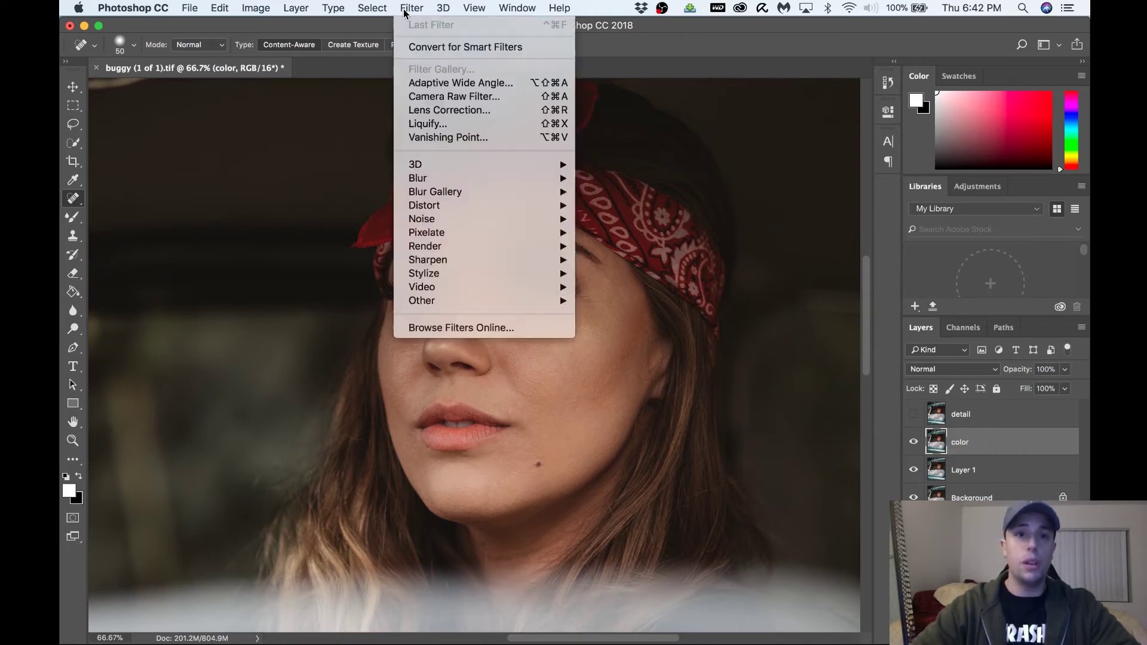
{"action": "mouse_move", "coordinate": [524, 178]}
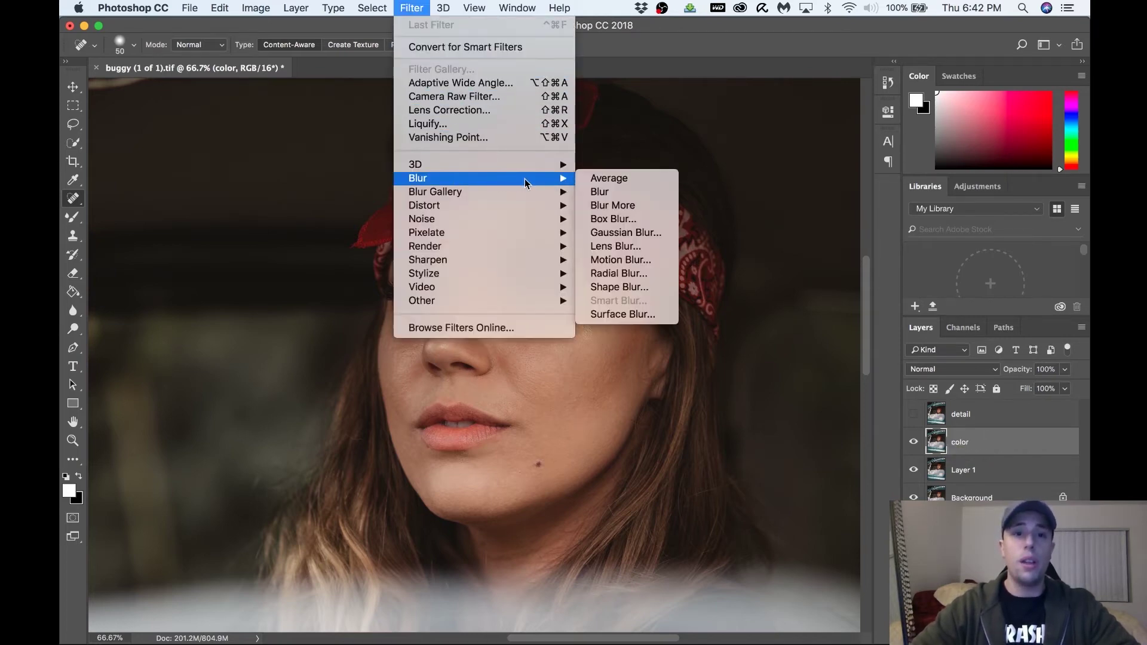
{"action": "left_click", "coordinate": [623, 233]}
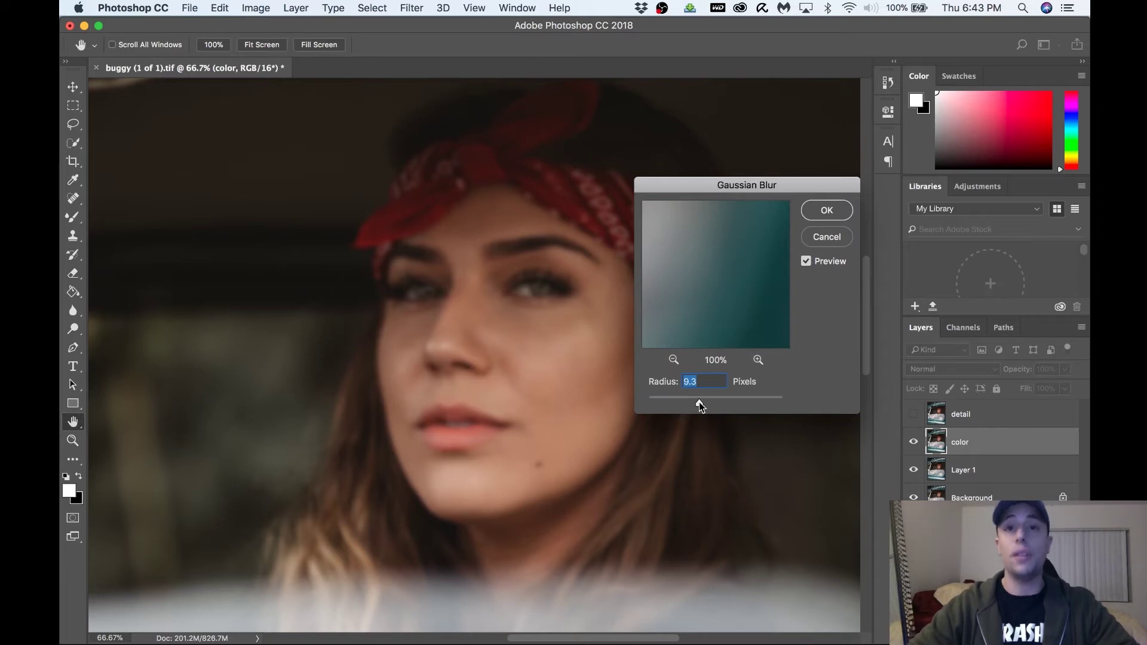
{"action": "left_click_drag", "start_coordinate": [699, 403], "coordinate": [720, 403]}
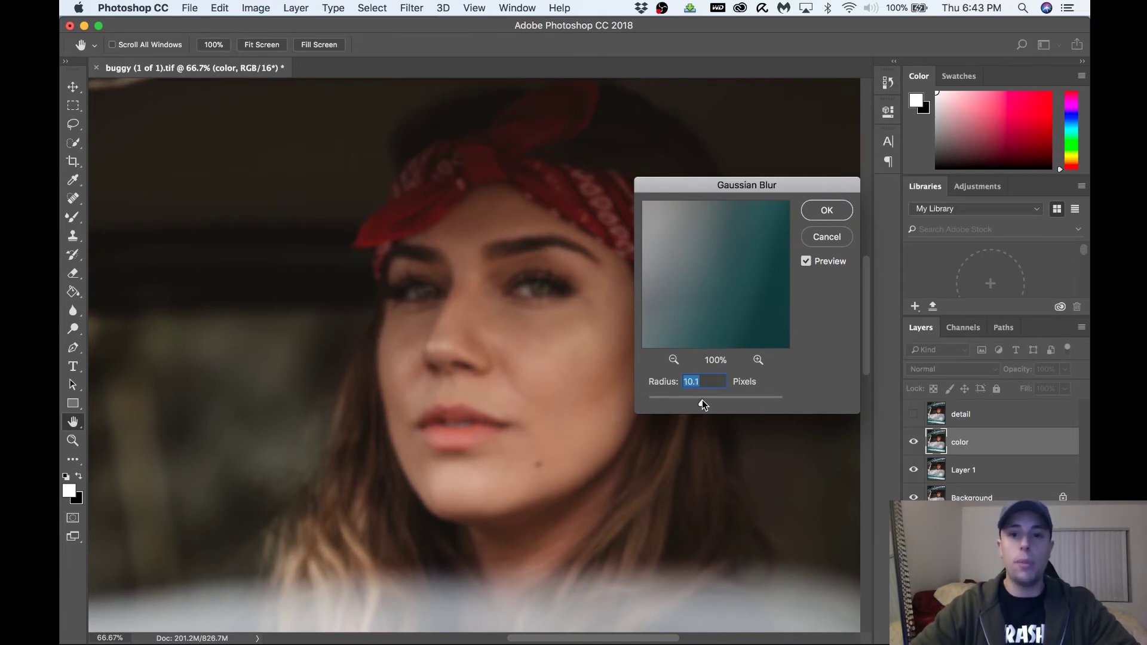
{"action": "type", "text": "11"}
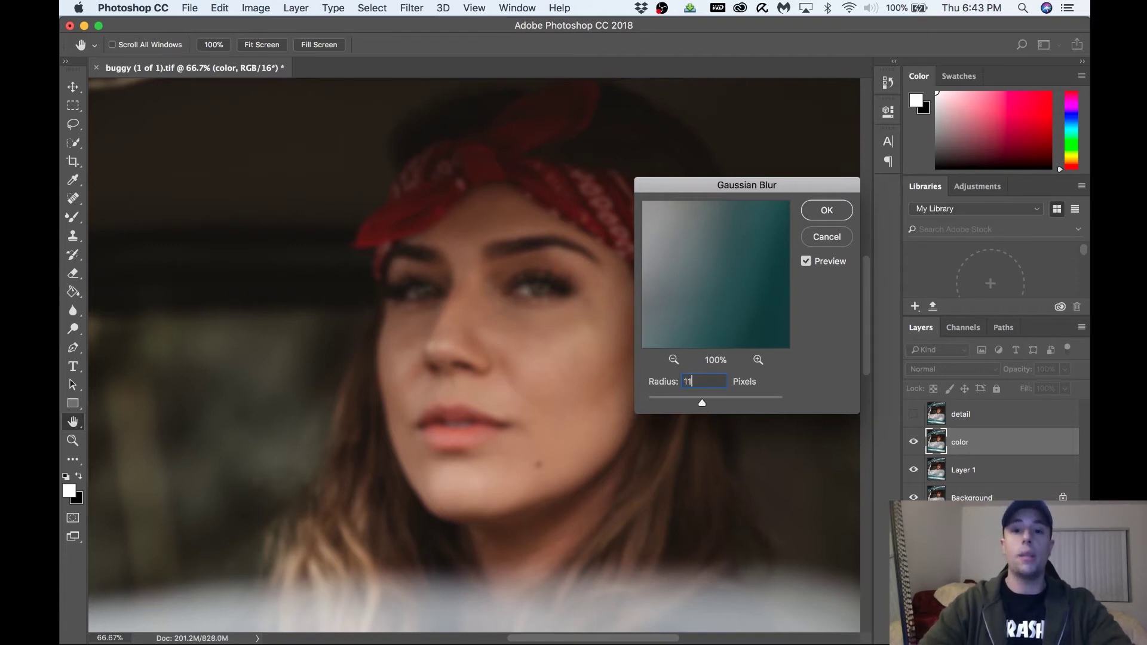
{"action": "key", "text": "Return"}
{"action": "key", "text": "j"}
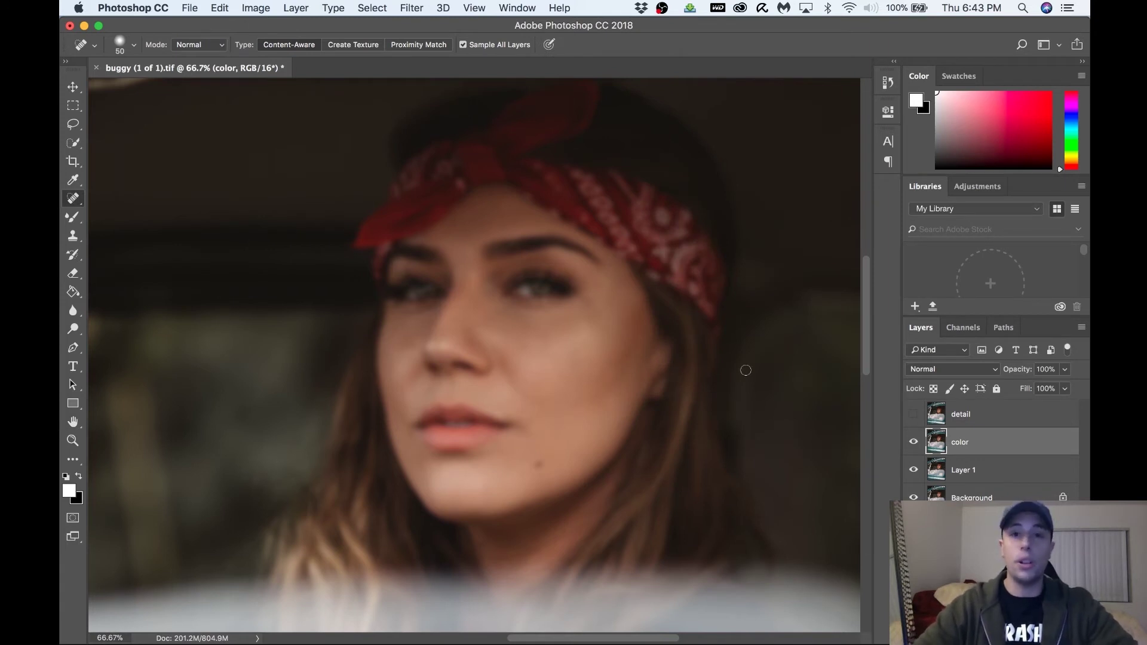
Step: Show the detail layer, apply the color layer to it with Subtract blending, scale 2 and offset 128, and set its blend mode to Linear Light
{"action": "left_click", "coordinate": [913, 415]}
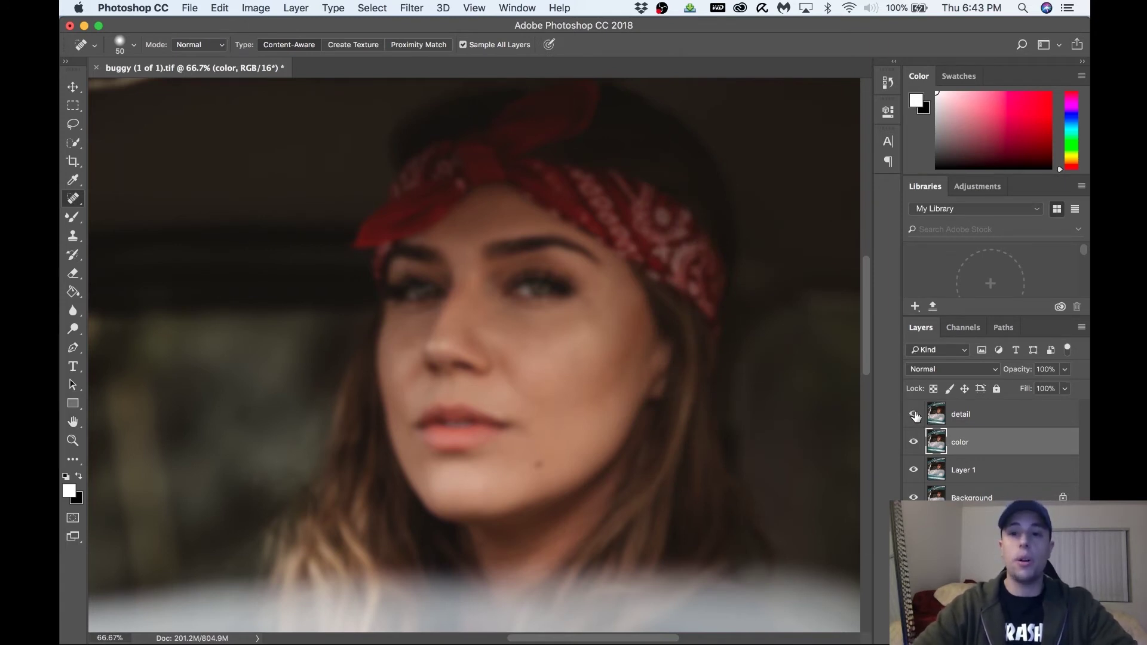
{"action": "left_click", "coordinate": [961, 415]}
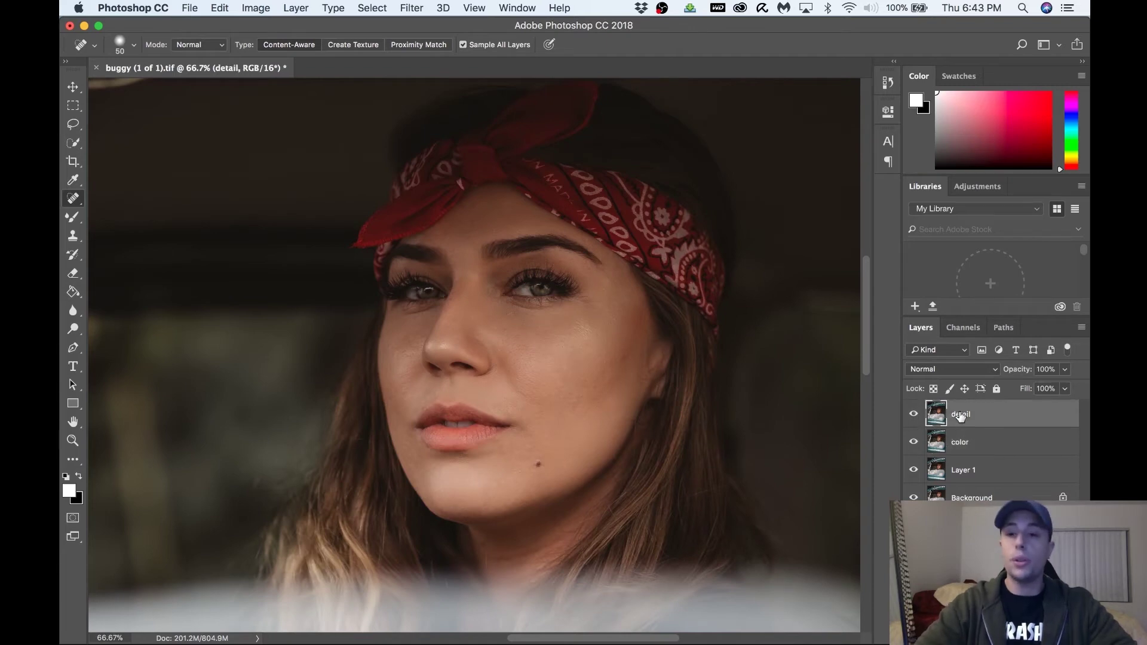
{"action": "left_click", "coordinate": [255, 9]}
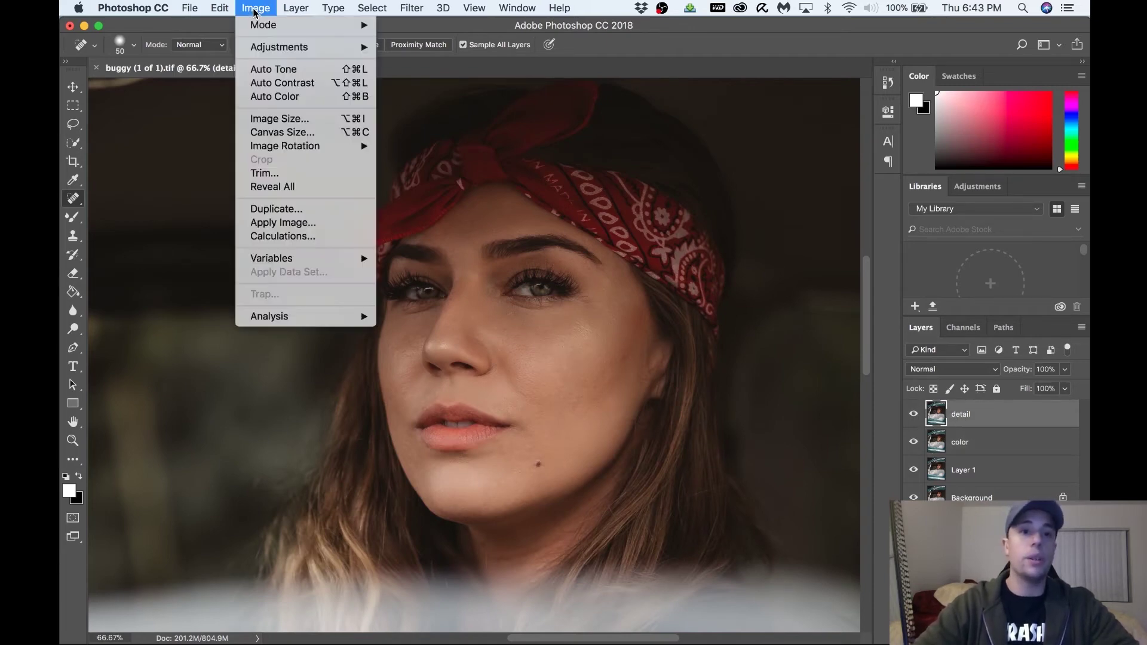
{"action": "left_click", "coordinate": [302, 223]}
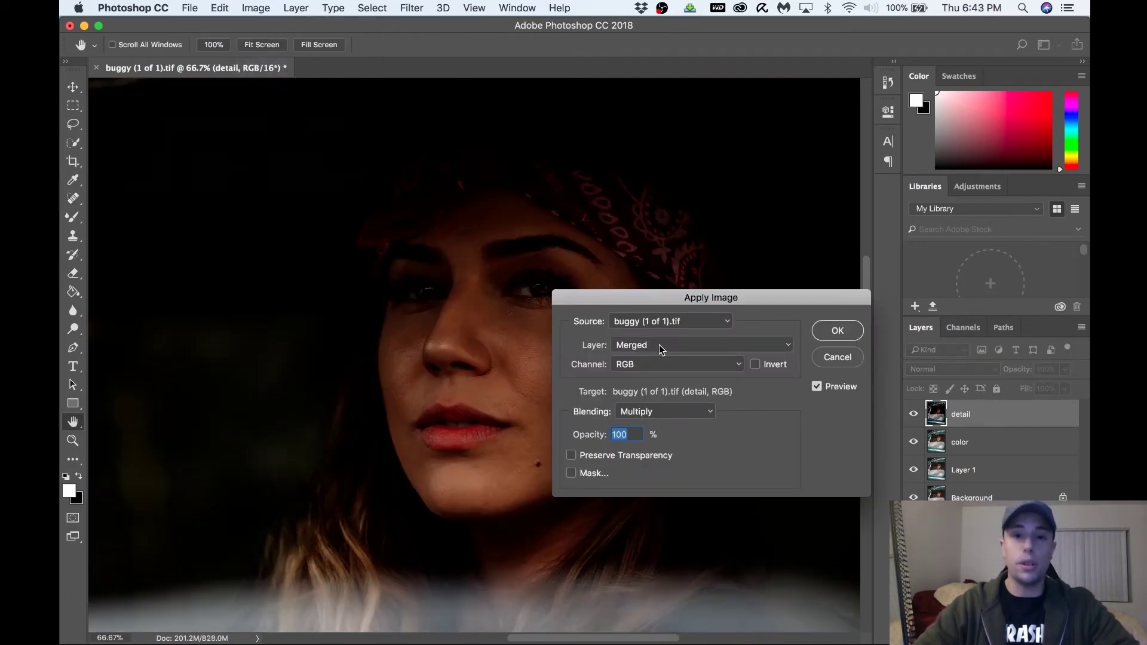
{"action": "left_click", "coordinate": [664, 346]}
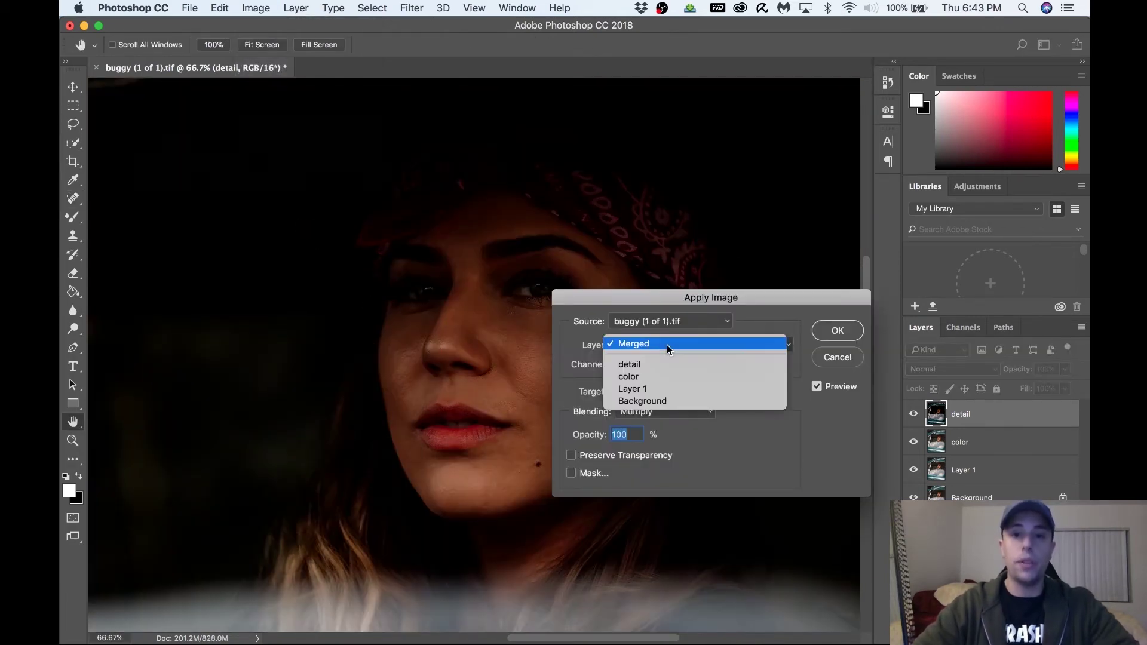
{"action": "left_click", "coordinate": [673, 377]}
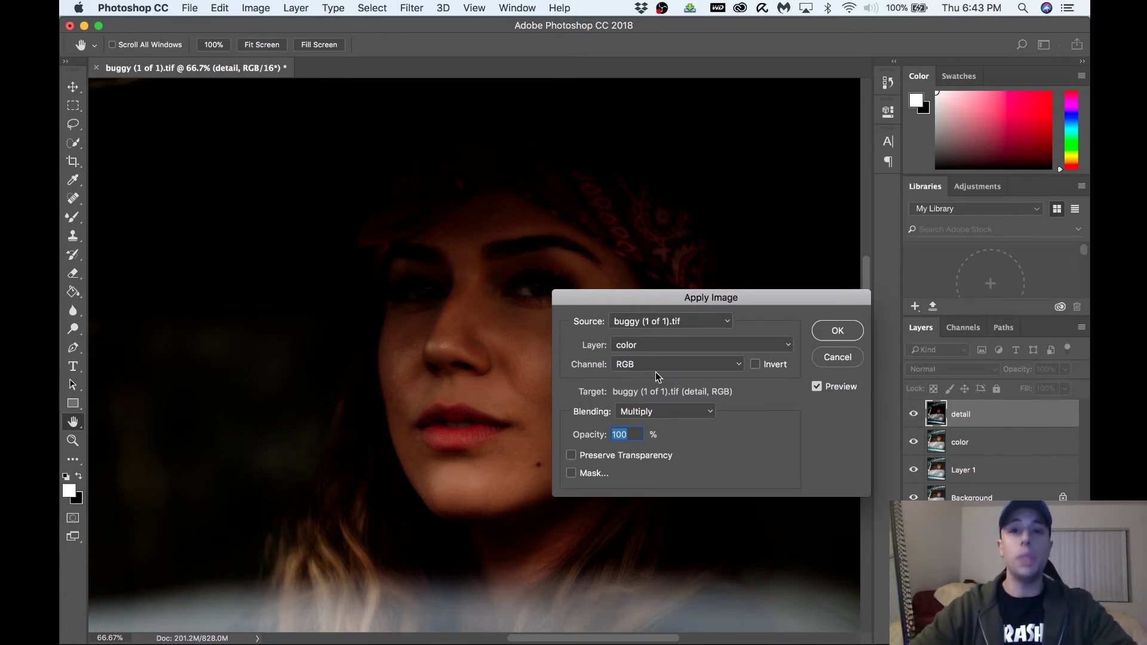
{"action": "left_click", "coordinate": [668, 410]}
{"action": "mouse_move", "coordinate": [661, 629]}
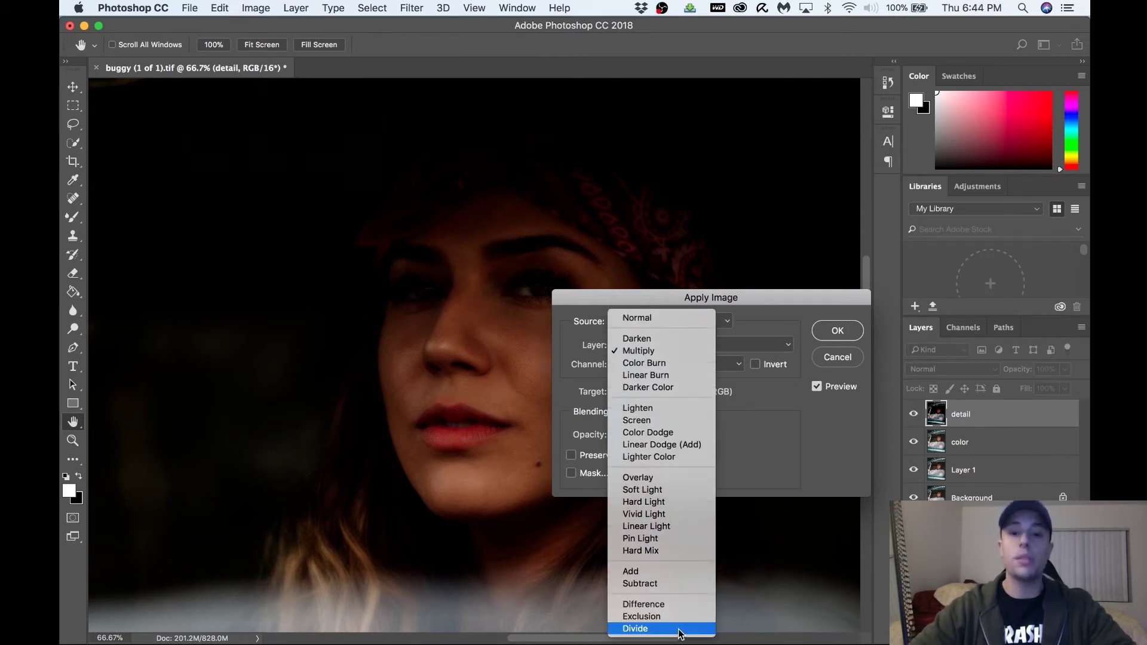
{"action": "left_click", "coordinate": [674, 589]}
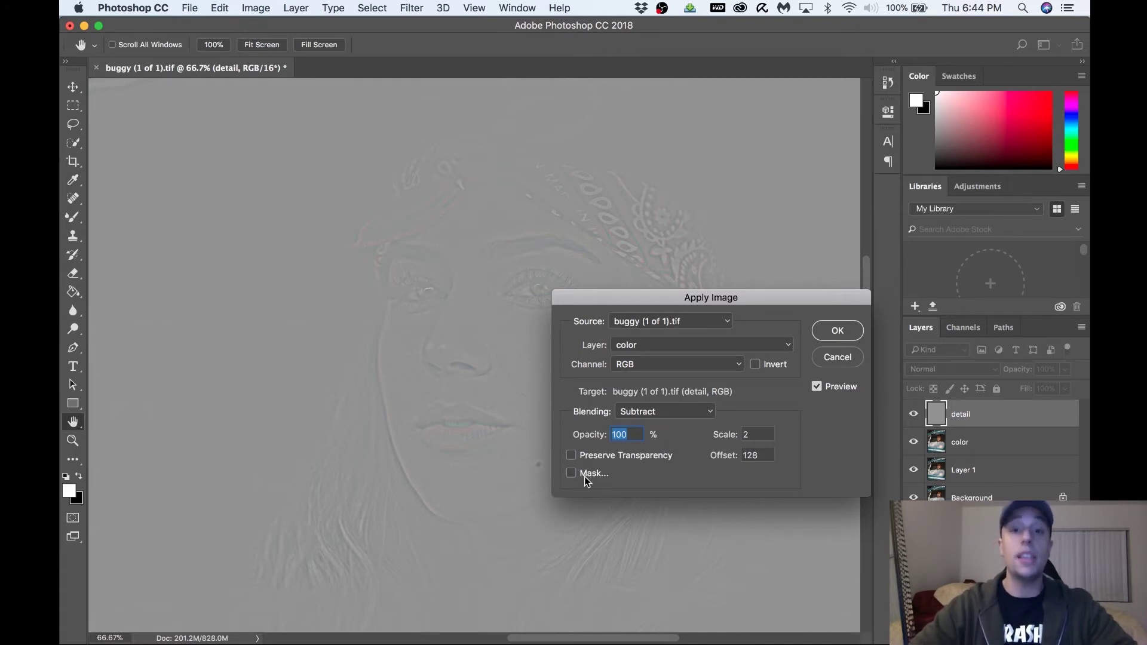
{"action": "left_click", "coordinate": [850, 331]}
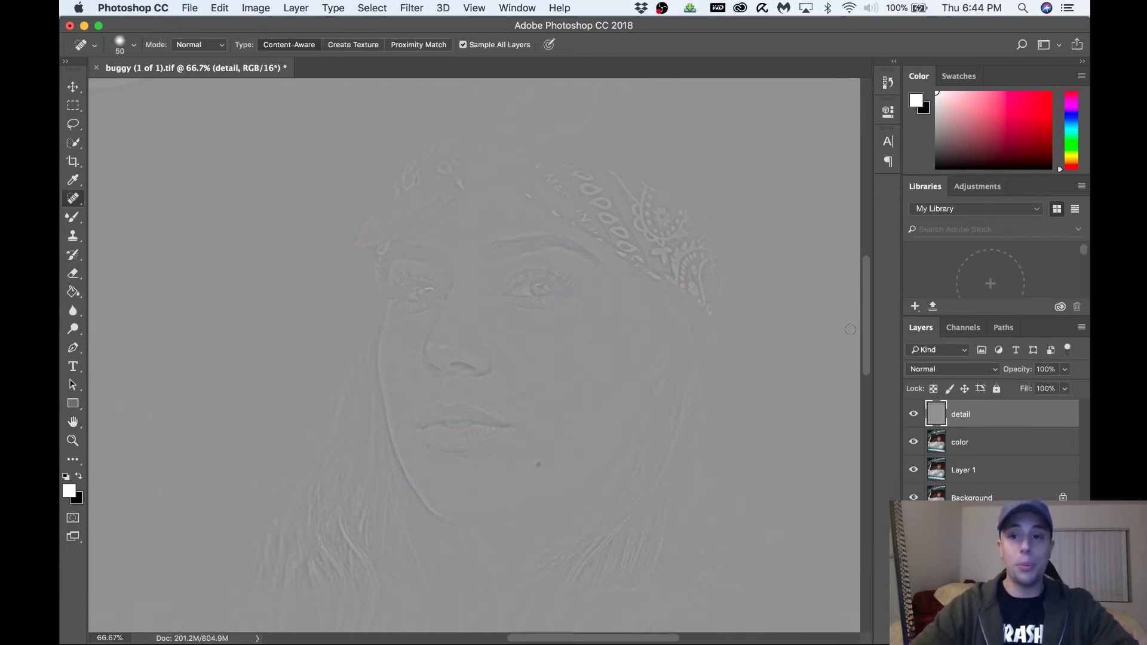
{"action": "left_click", "coordinate": [969, 371]}
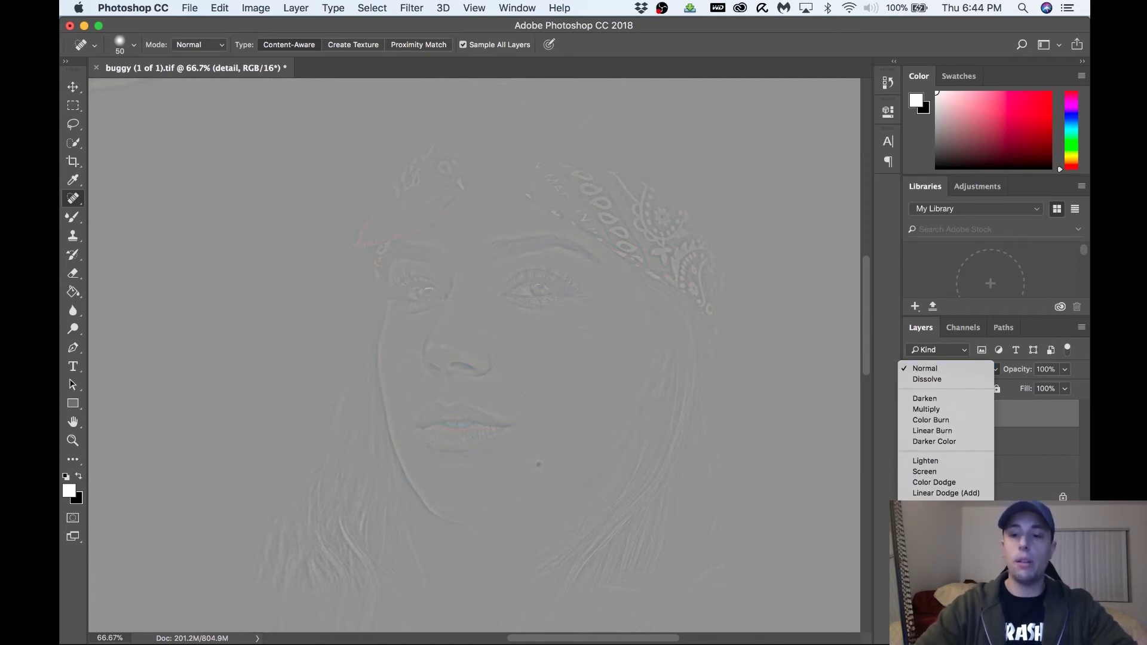
{"action": "left_click", "coordinate": [932, 474]}
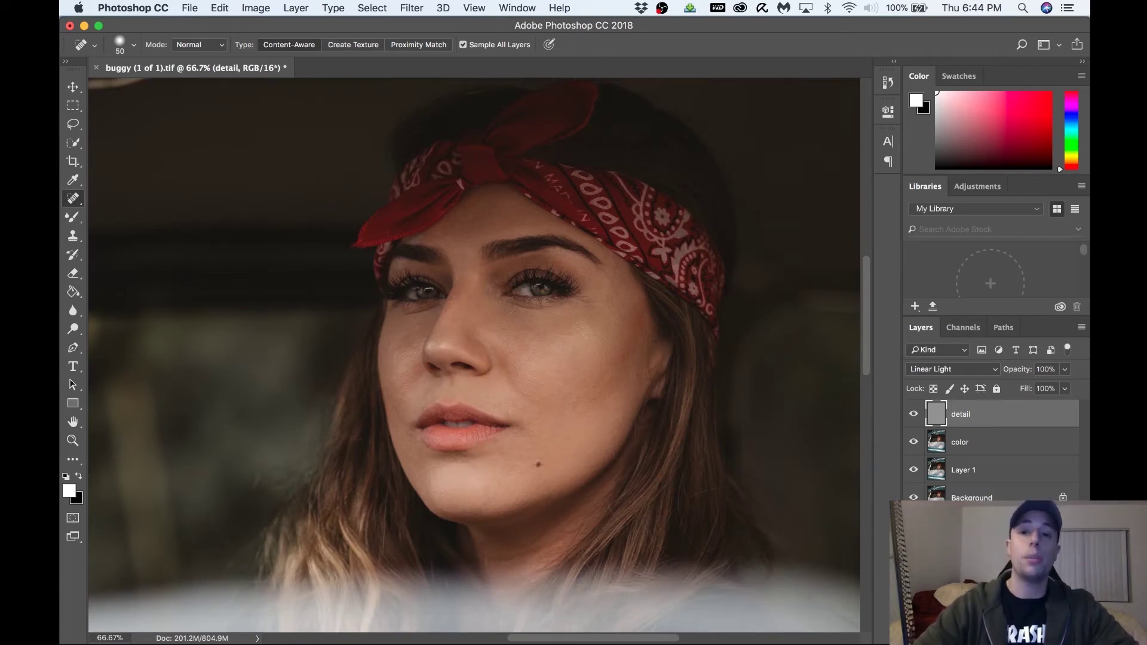
Step: Set up the Mixer Brush on the color layer with loading after each stroke off and flow at 13%
{"action": "left_click", "coordinate": [977, 452]}
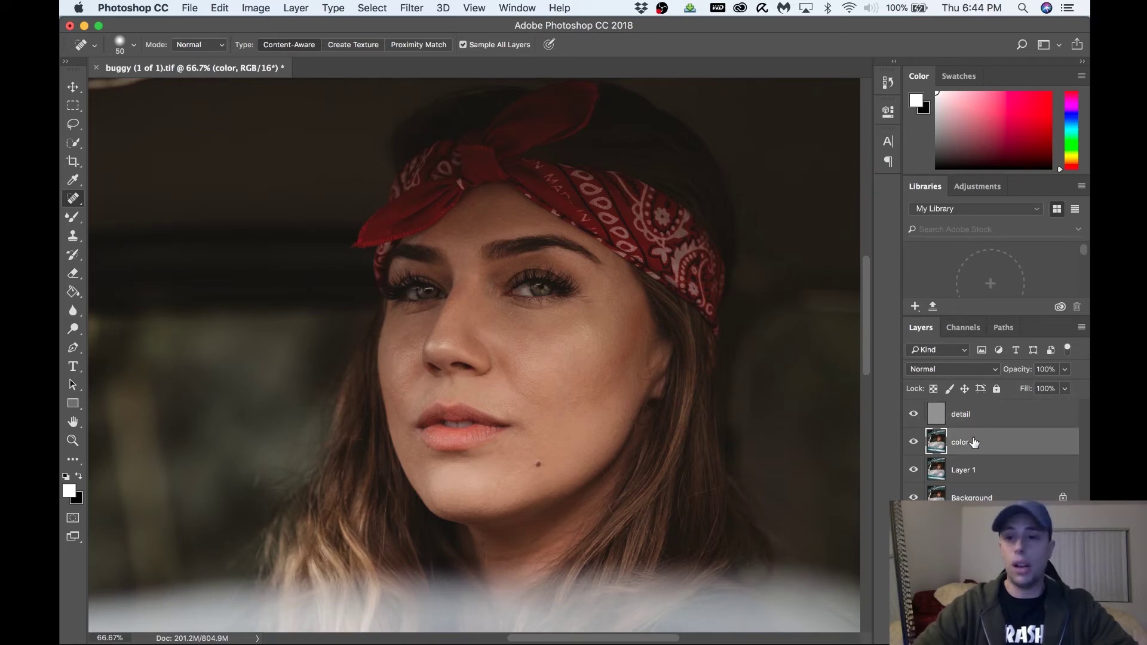
{"action": "left_click", "coordinate": [77, 222]}
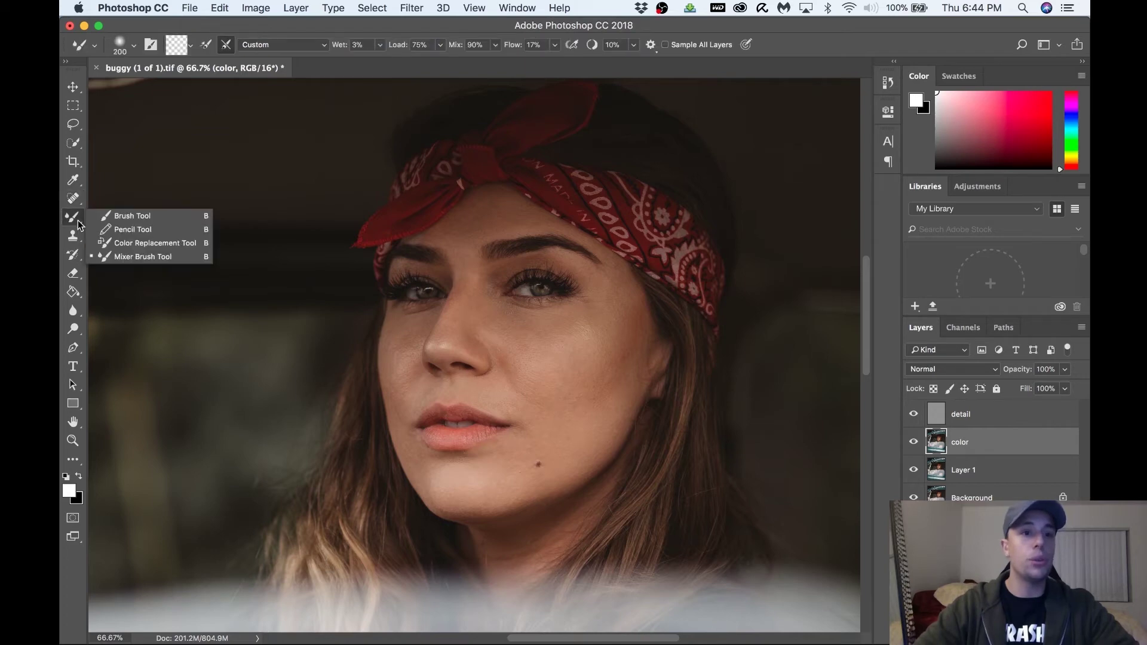
{"action": "left_click", "coordinate": [132, 263]}
{"action": "left_click", "coordinate": [206, 45]}
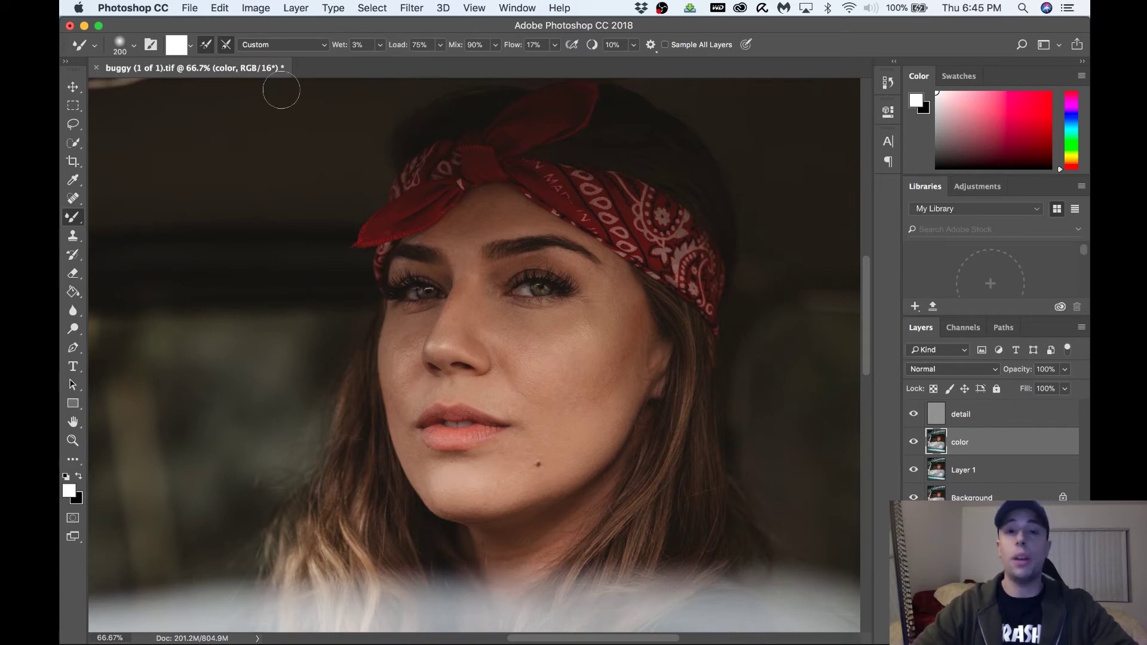
{"action": "left_click", "coordinate": [207, 47]}
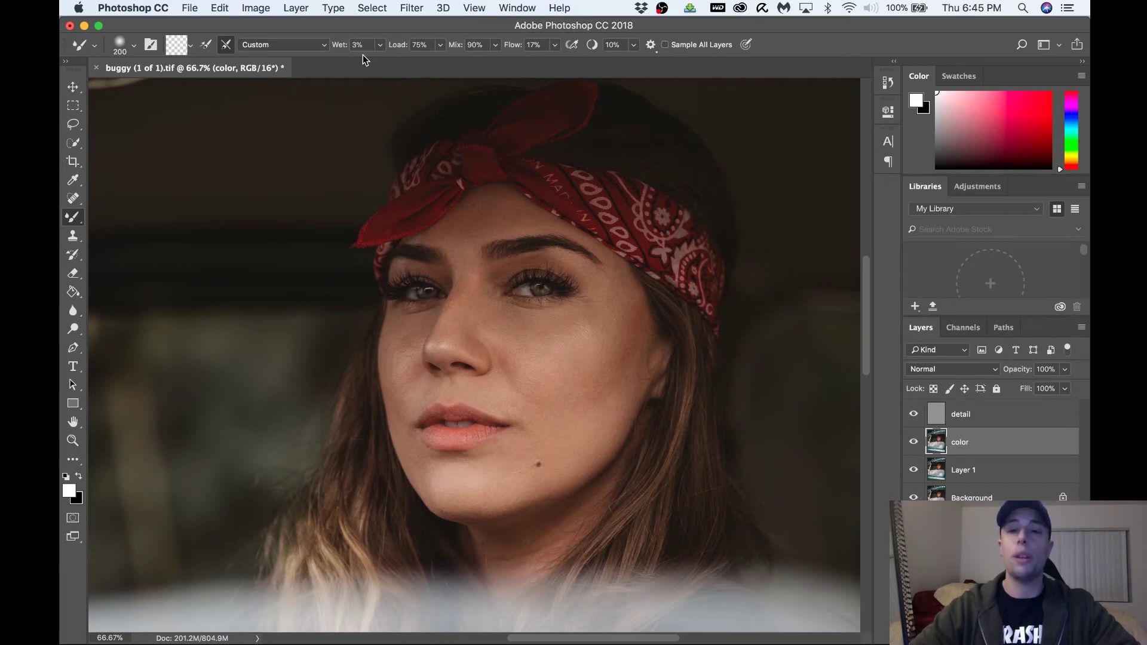
{"action": "left_click", "coordinate": [554, 47]}
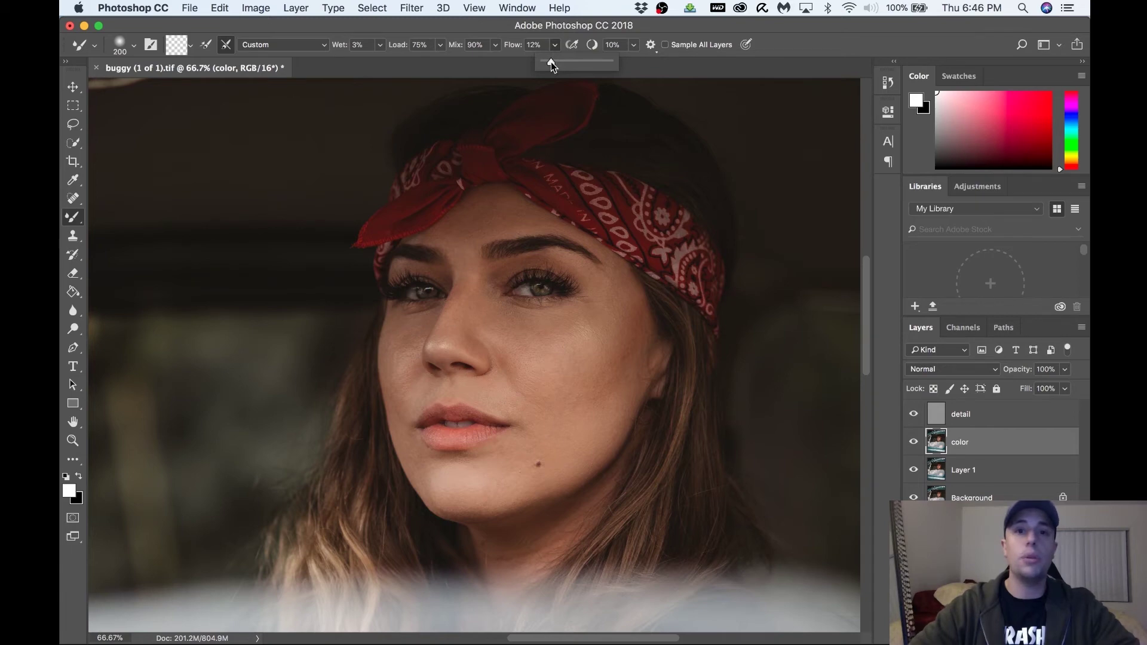
{"action": "left_click", "coordinate": [527, 63]}
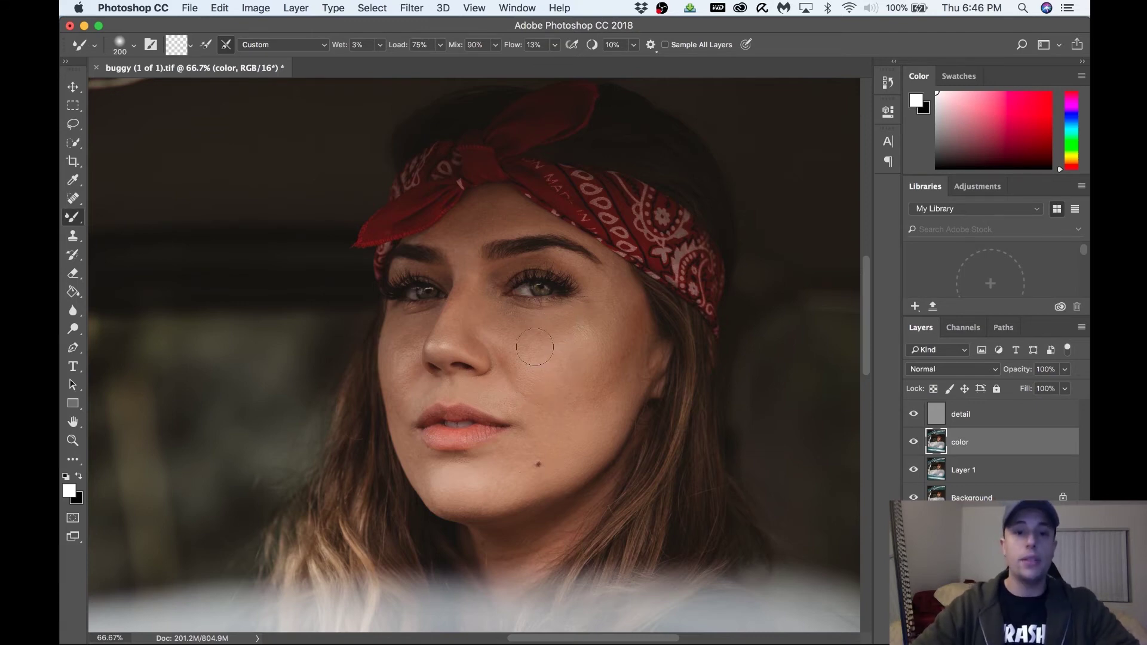
Step: Blend the skin tones of the forehead around the eyebrows with the Mixer Brush at 90 px and 40 px
{"action": "key", "text": "super+1"}
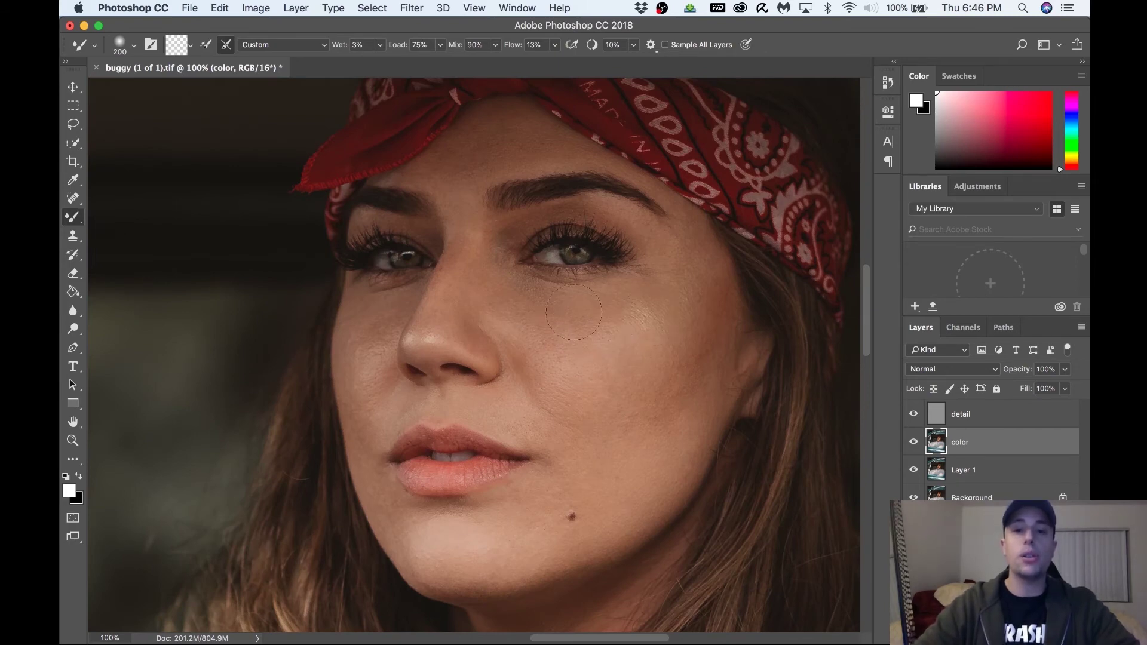
{"action": "key", "text": "bracketleft"}
{"action": "key", "text": "bracketleft"}
{"action": "key", "text": "bracketleft"}
{"action": "key", "text": "bracketleft"}
{"action": "key", "text": "bracketleft"}
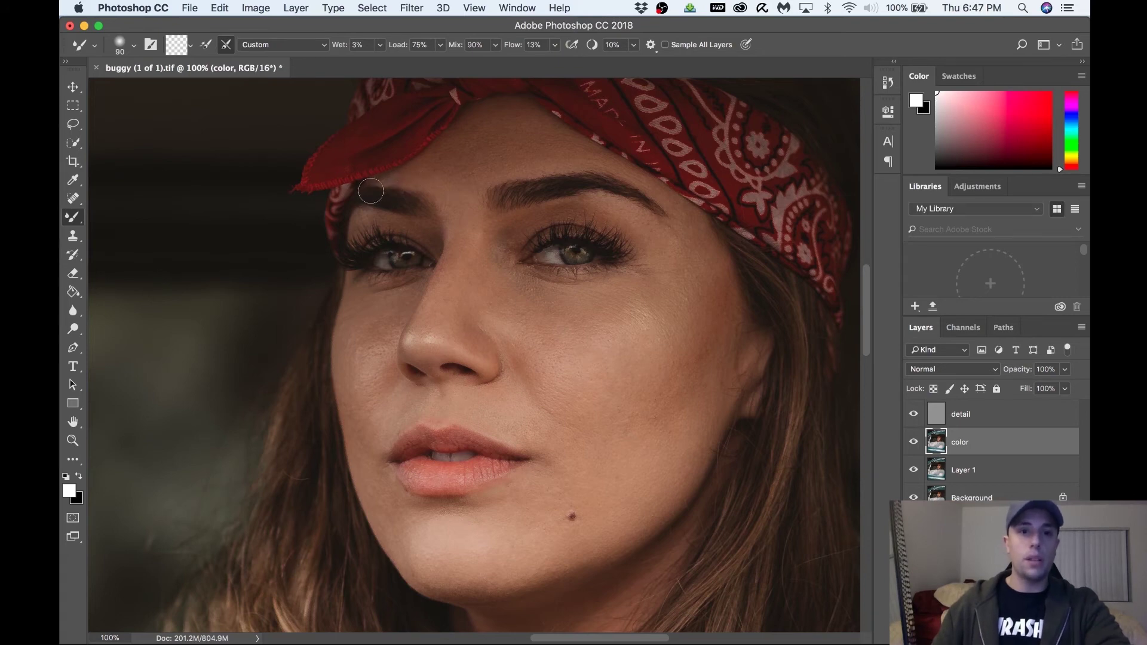
{"action": "key", "text": "bracketleft"}
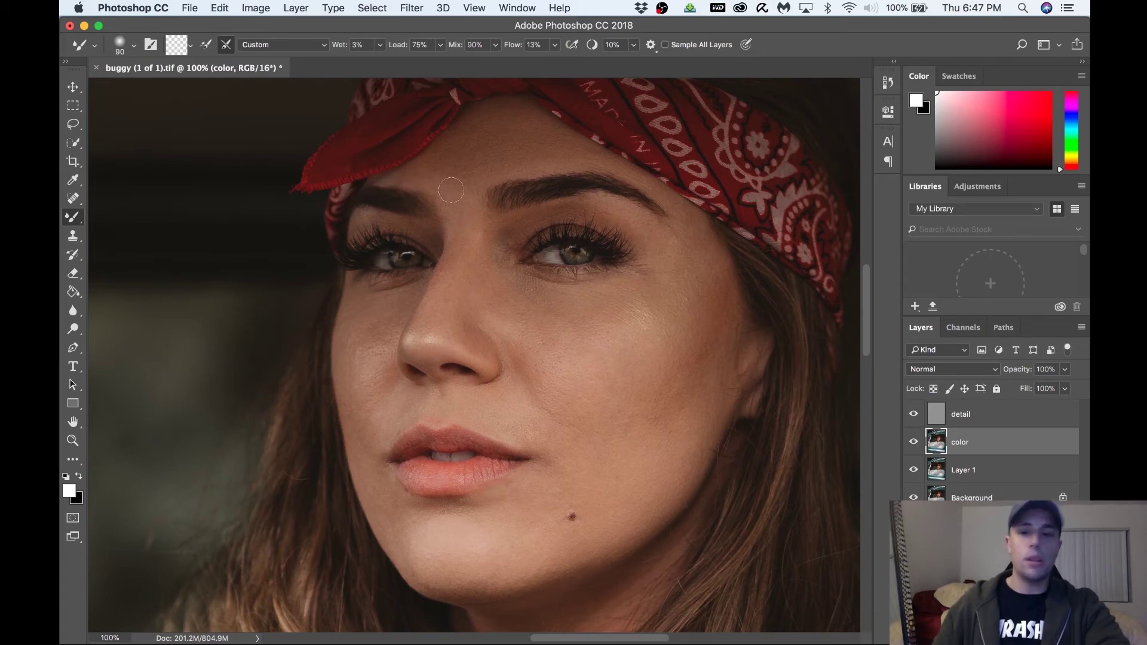
{"action": "key", "text": "bracketleft"}
{"action": "key", "text": "bracketleft"}
{"action": "key", "text": "bracketleft"}
{"action": "key", "text": "bracketleft"}
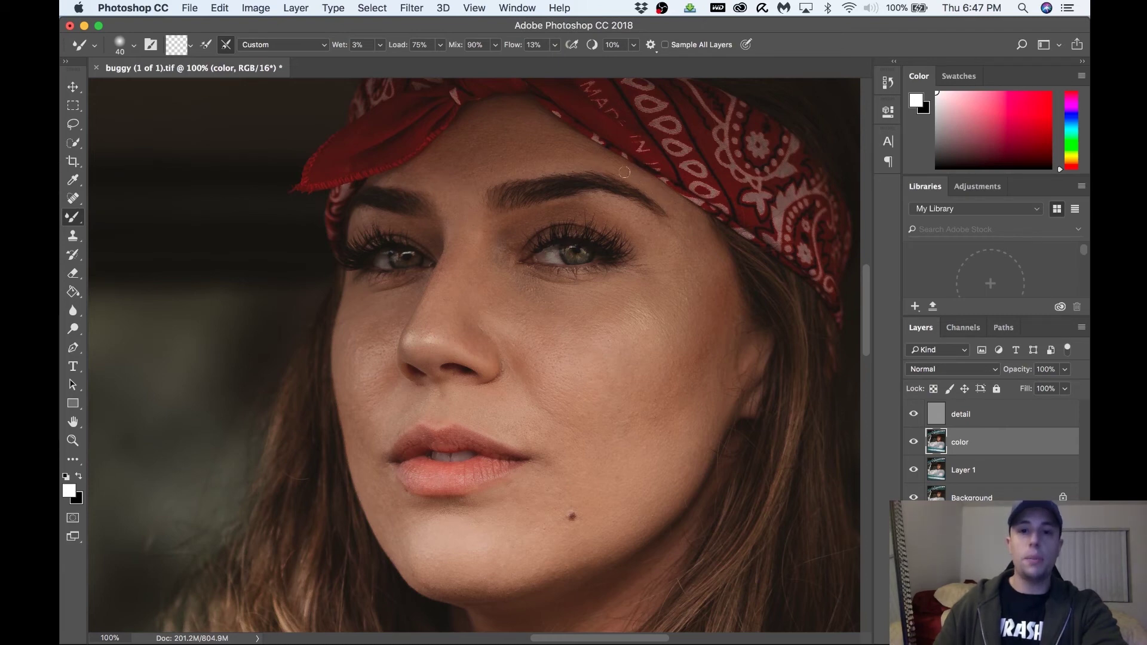
Step: Enlarge the Mixer Brush up to 150 px to blend the skin tones of the nose and cheeks
{"action": "key", "text": "bracketright"}
{"action": "key", "text": "bracketright"}
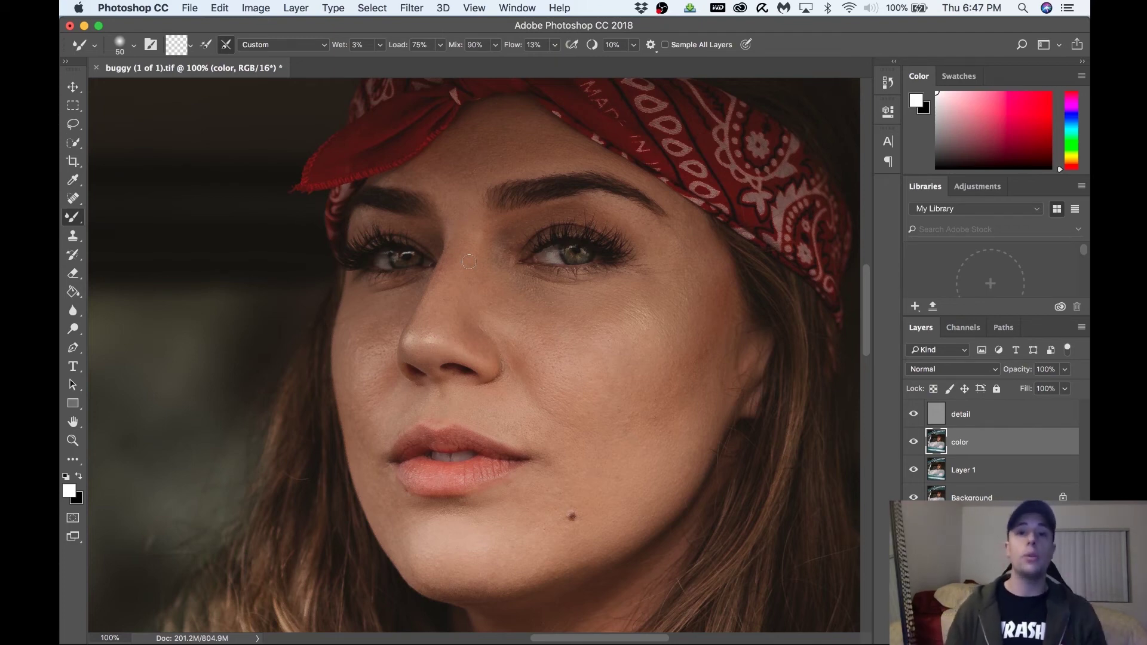
{"action": "key", "text": "bracketright"}
{"action": "key", "text": "bracketright"}
{"action": "key", "text": "bracketright"}
{"action": "key", "text": "bracketright"}
{"action": "key", "text": "bracketright"}
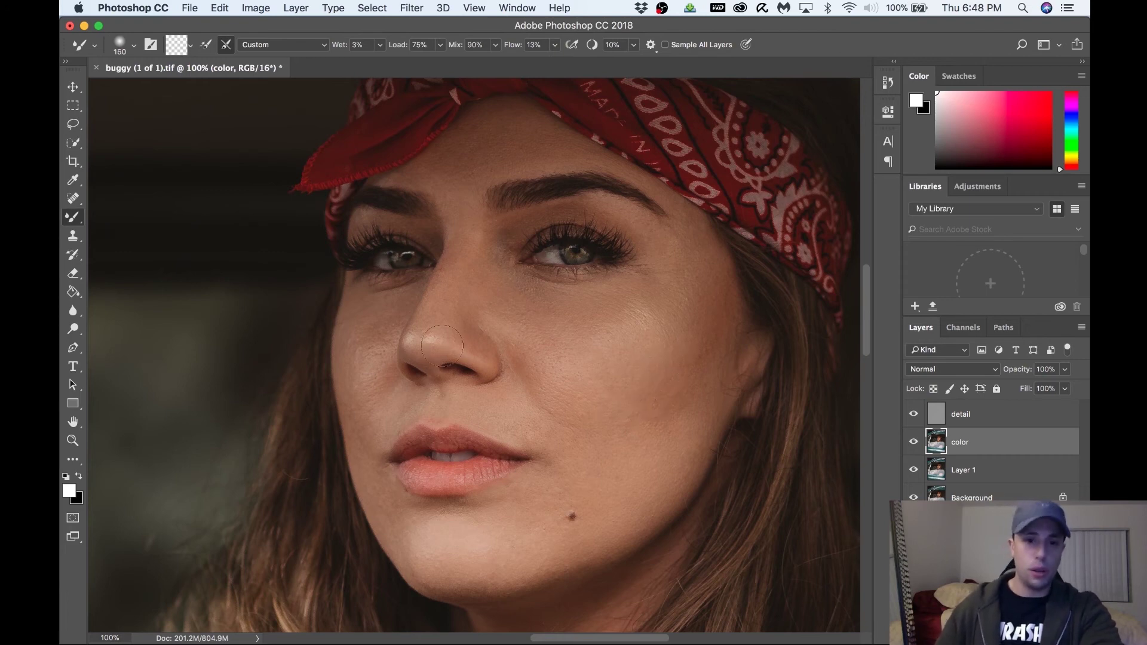
Step: Blend the cheek beside the mouth with an 80 px Mixer Brush and the skin above the upper lip at 50 px
{"action": "key", "text": "bracketleft"}
{"action": "key", "text": "bracketleft"}
{"action": "key", "text": "bracketleft"}
{"action": "key", "text": "bracketleft"}
{"action": "key", "text": "bracketleft"}
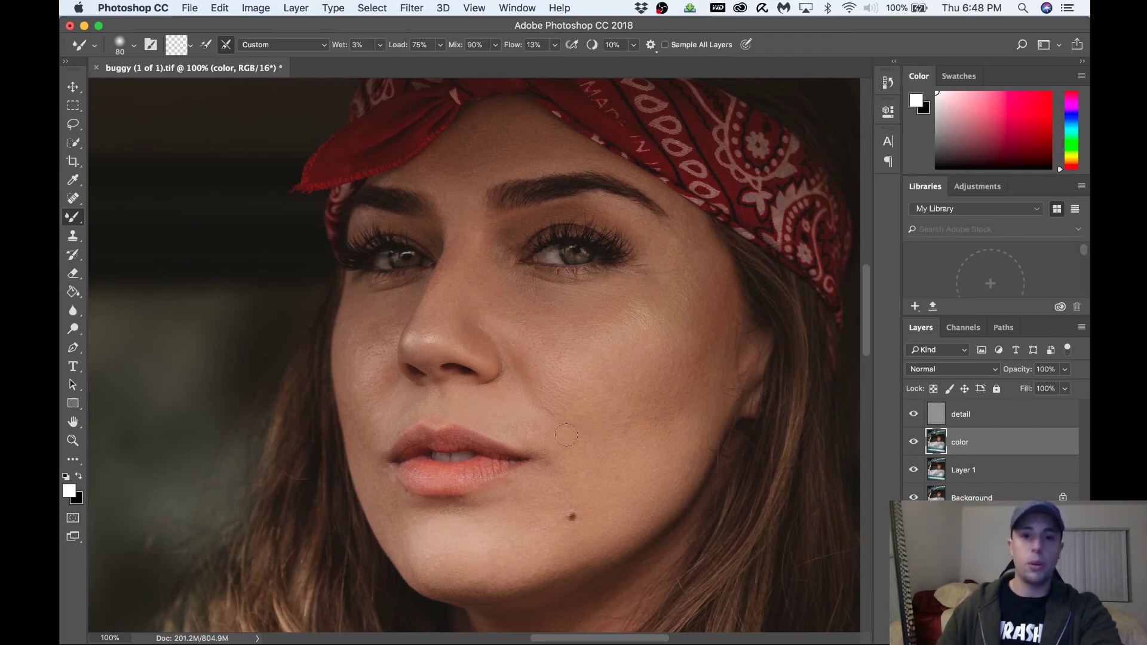
{"action": "key", "text": "bracketleft"}
{"action": "key", "text": "bracketleft"}
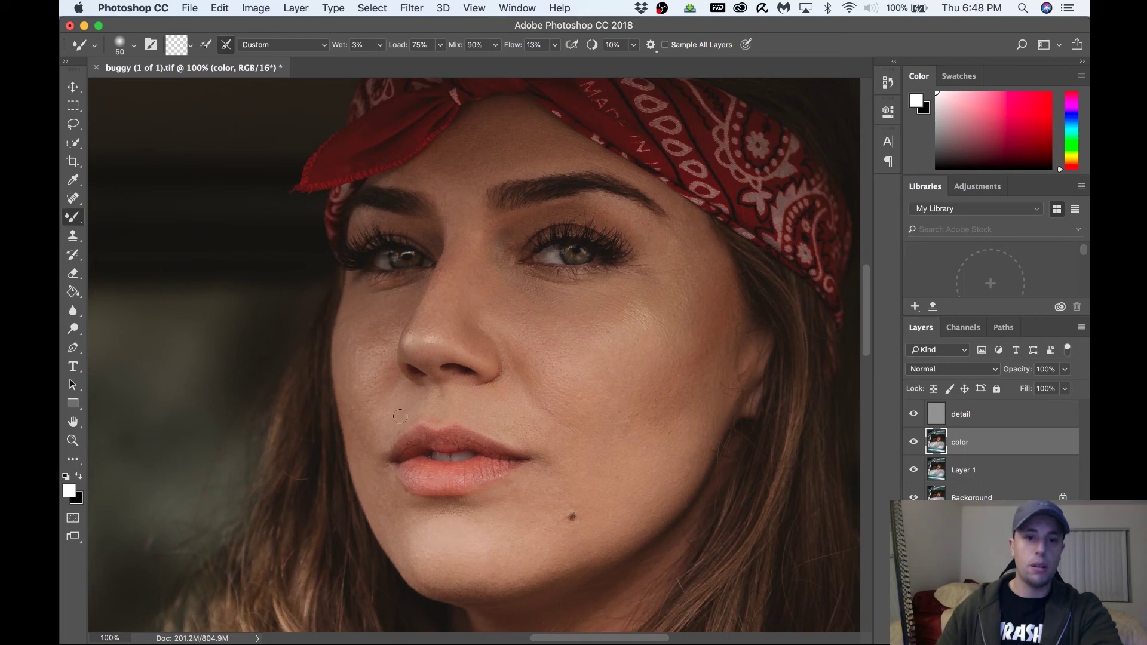
Step: Blend the skin beside the upper lip with an 80 px Mixer Brush and below the mouth corner at 45 px
{"action": "key", "text": "bracketright"}
{"action": "key", "text": "bracketright"}
{"action": "key", "text": "bracketright"}
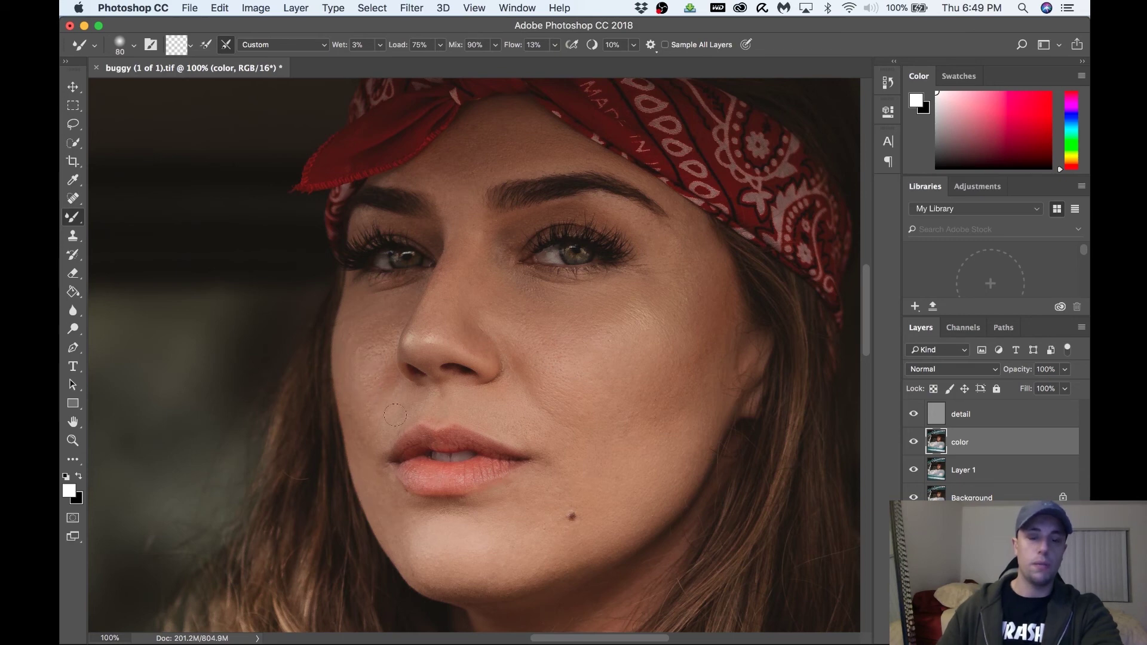
{"action": "key", "text": "bracketleft"}
{"action": "key", "text": "bracketleft"}
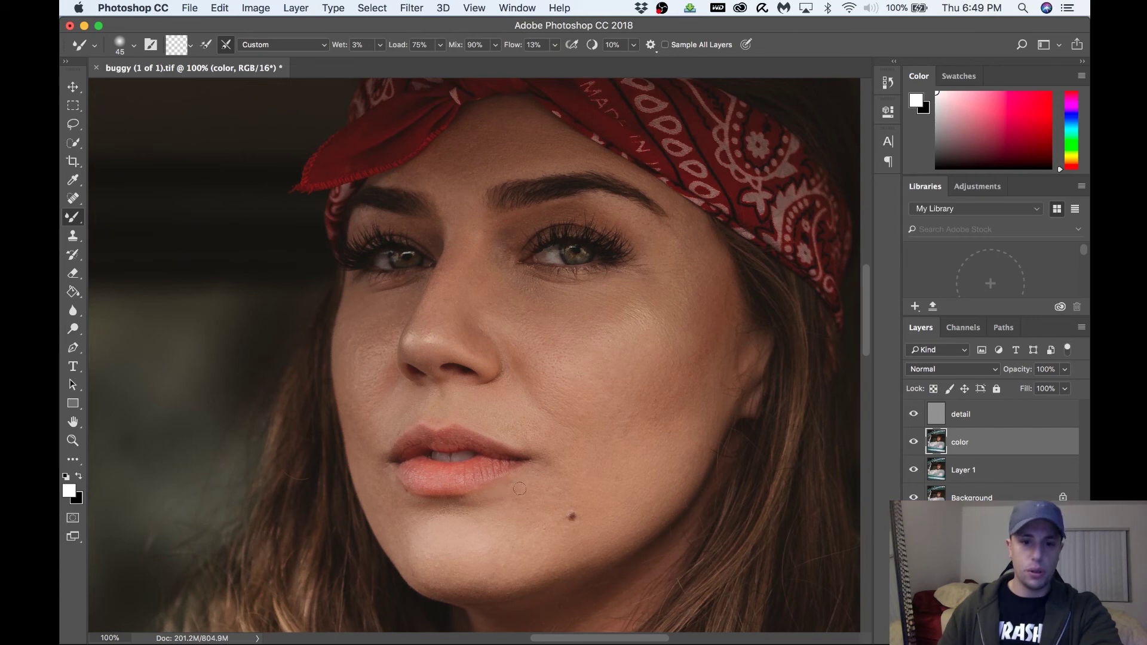
Step: Enlarge the Mixer Brush to 90 px to blend the skin tones on the color layer
{"action": "key", "text": "bracketright"}
{"action": "key", "text": "bracketright"}
{"action": "key", "text": "bracketright"}
{"action": "key", "text": "bracketright"}
{"action": "key", "text": "bracketright"}
{"action": "key", "text": "bracketright"}
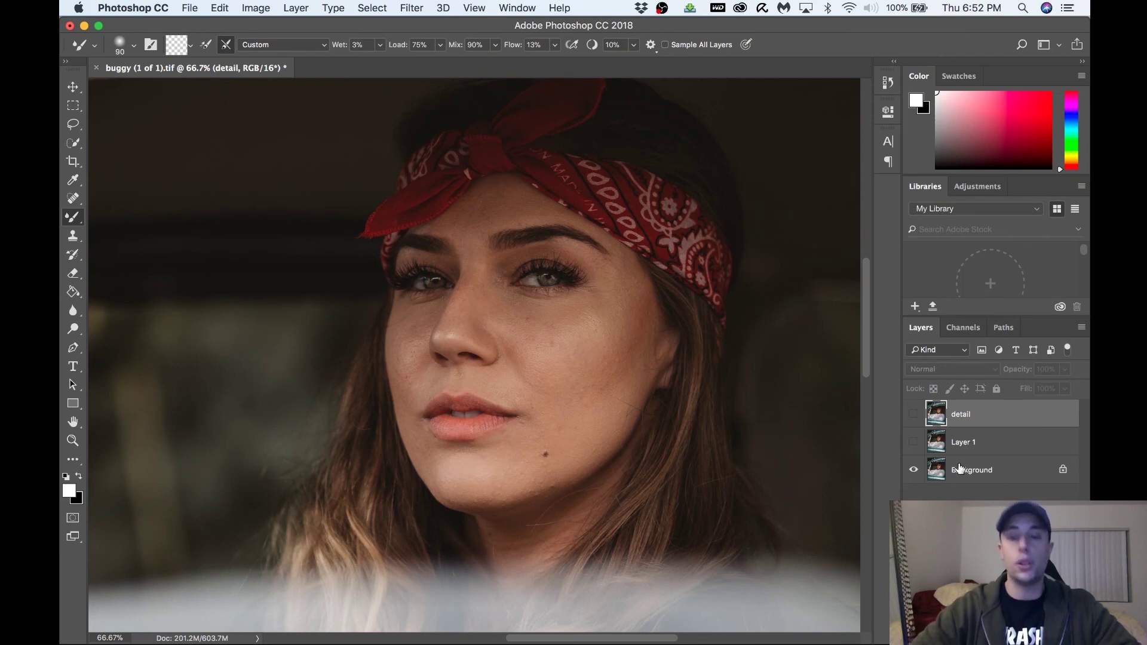
Step: Turn Layer 1 and the detail layer back on, toggling the detail layer's visibility to compare the portrait before and after the retouch
{"action": "left_click", "coordinate": [914, 442]}
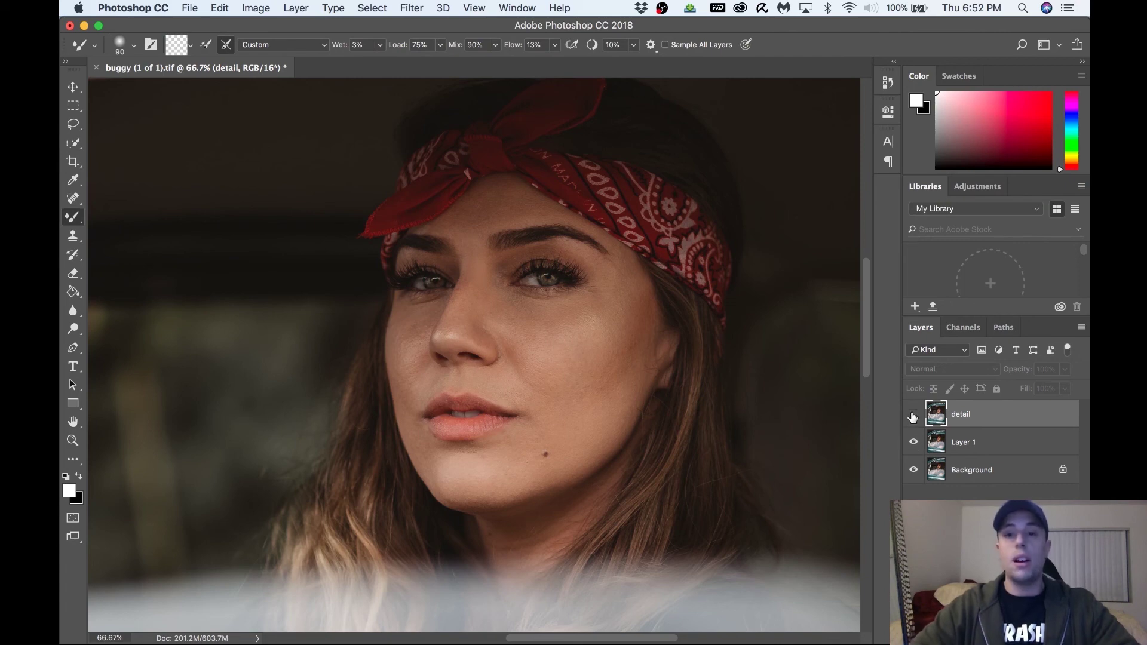
{"action": "left_click", "coordinate": [913, 414]}
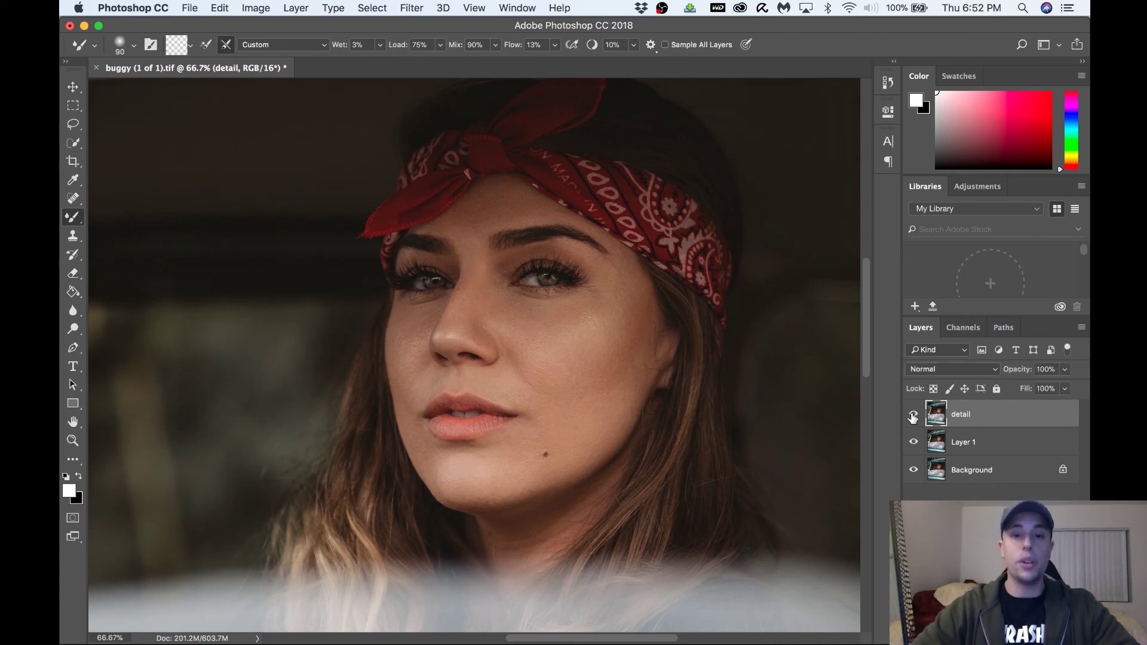
{"action": "left_click", "coordinate": [914, 415]}
{"action": "left_click", "coordinate": [913, 416]}
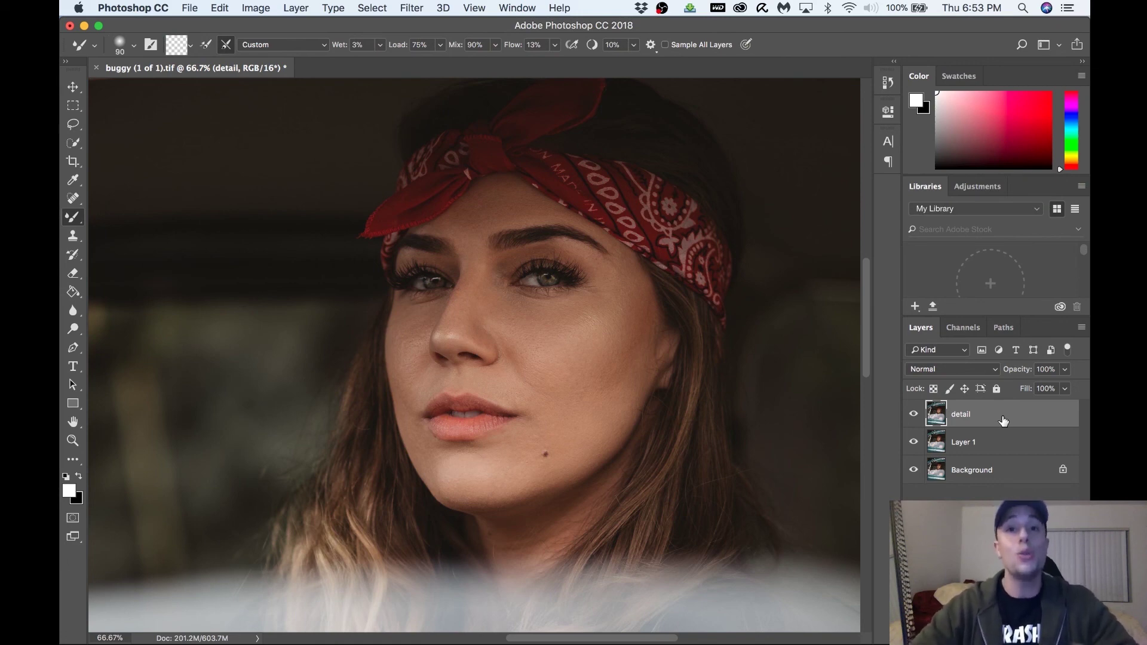
Step: Select the detail, Layer 1 and Background layers together and flatten them into a single Background layer
{"action": "left_click", "coordinate": [1010, 469], "text": "shift"}
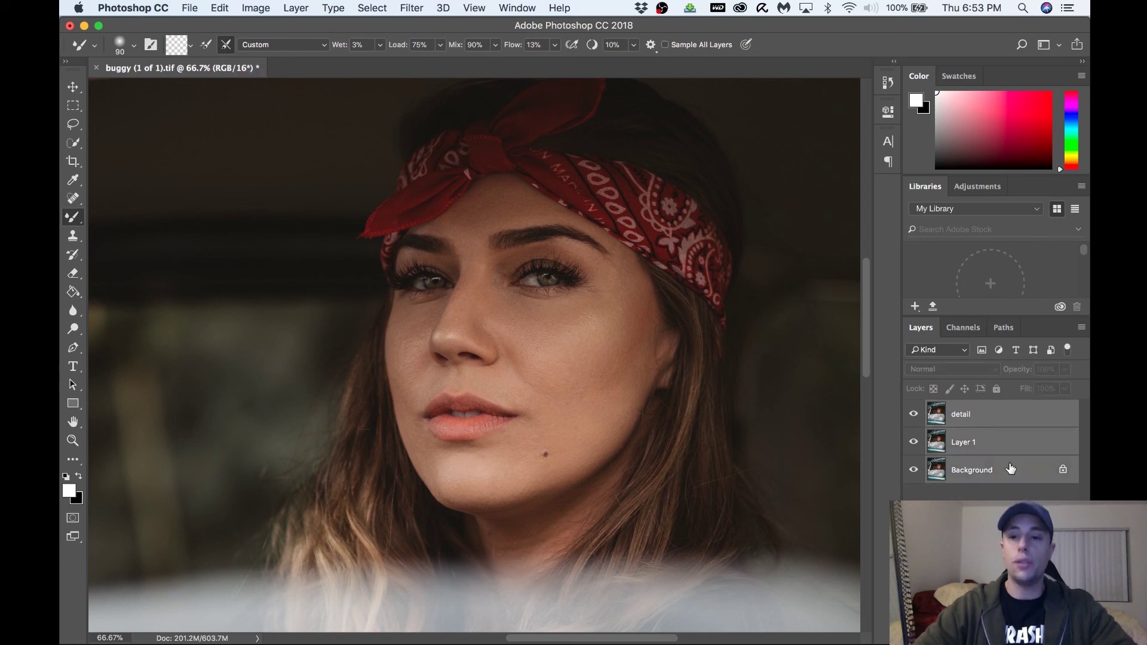
{"action": "right_click", "coordinate": [1011, 468]}
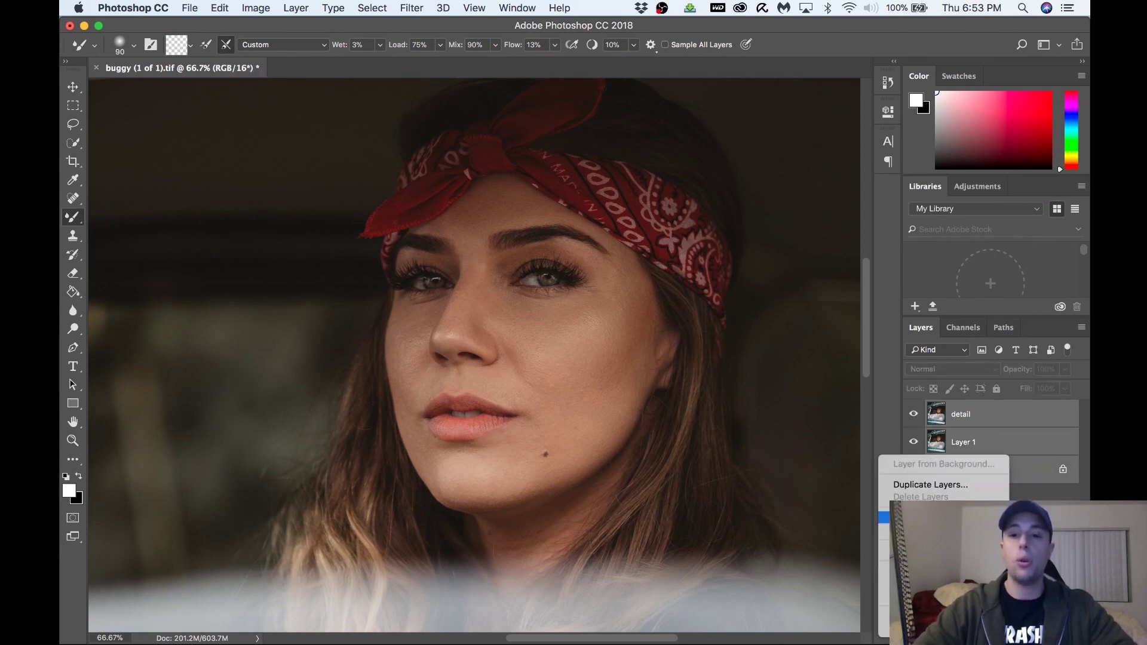
{"action": "left_click", "coordinate": [932, 571]}
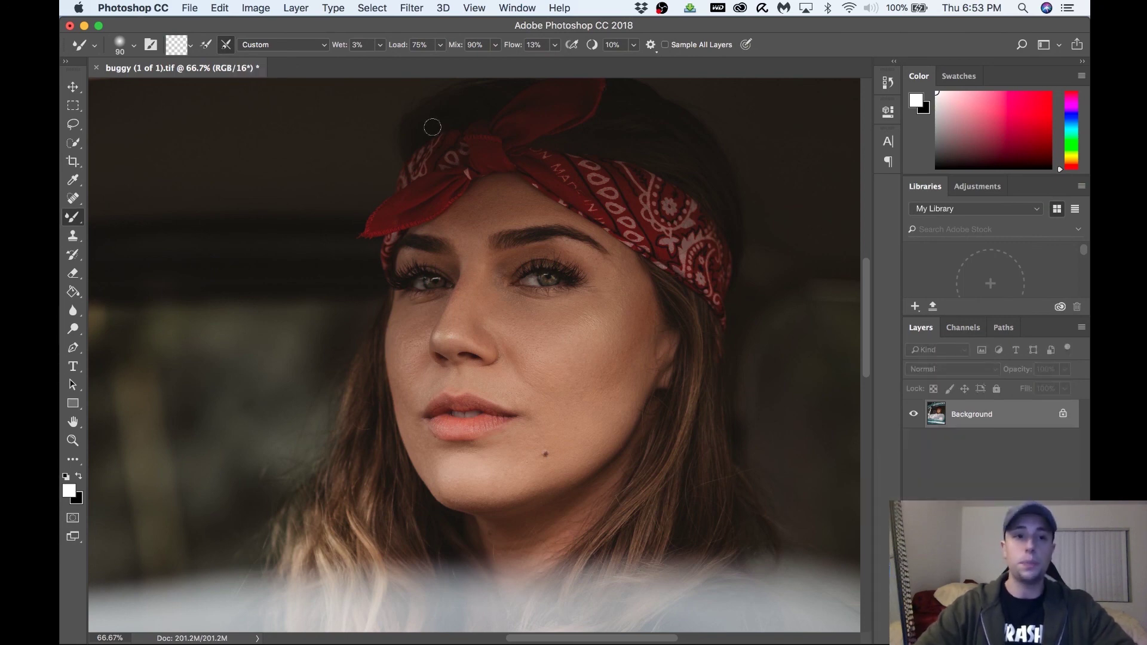
Step: Save the flattened portrait and switch to Lightroom
{"action": "left_click", "coordinate": [189, 6]}
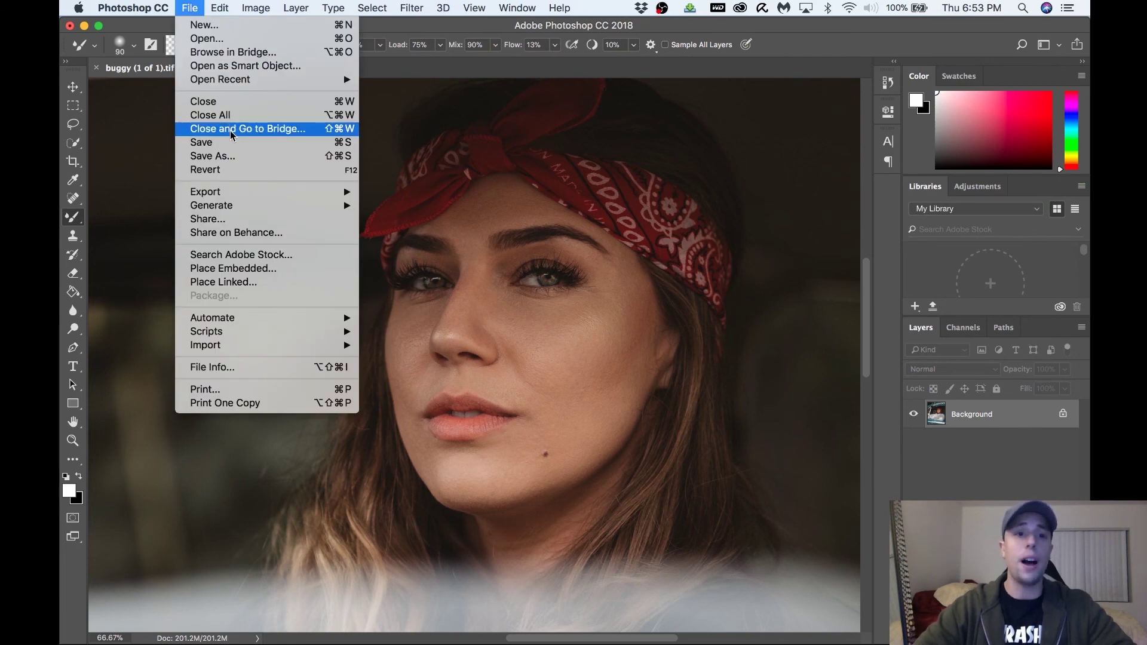
{"action": "left_click", "coordinate": [279, 142]}
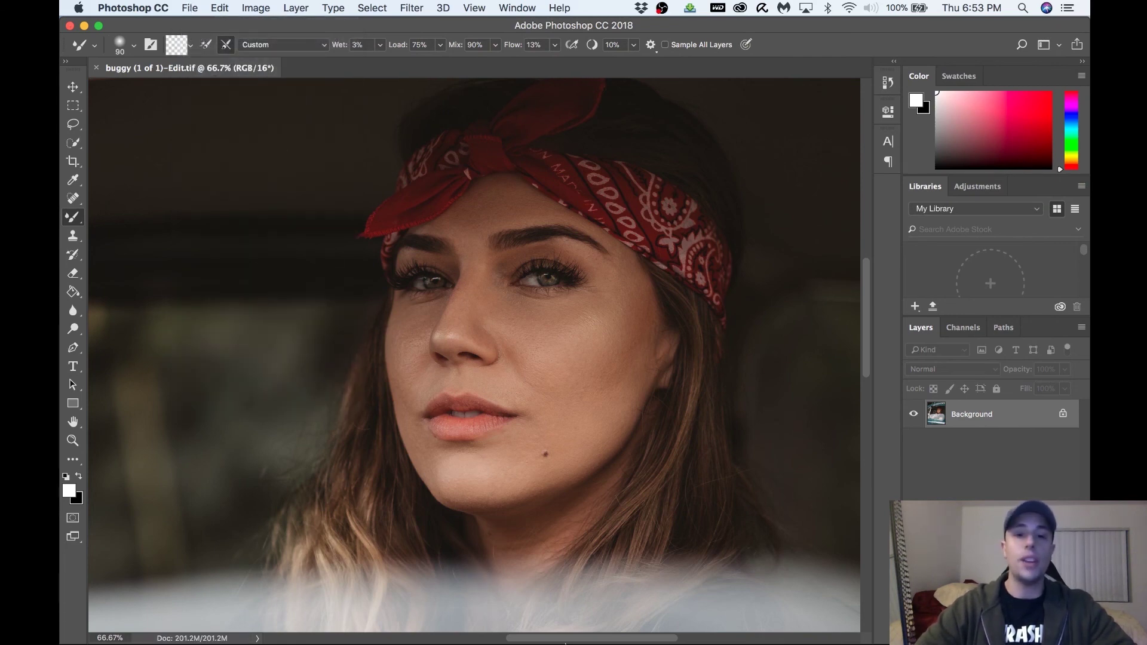
{"action": "mouse_move", "coordinate": [602, 627]}
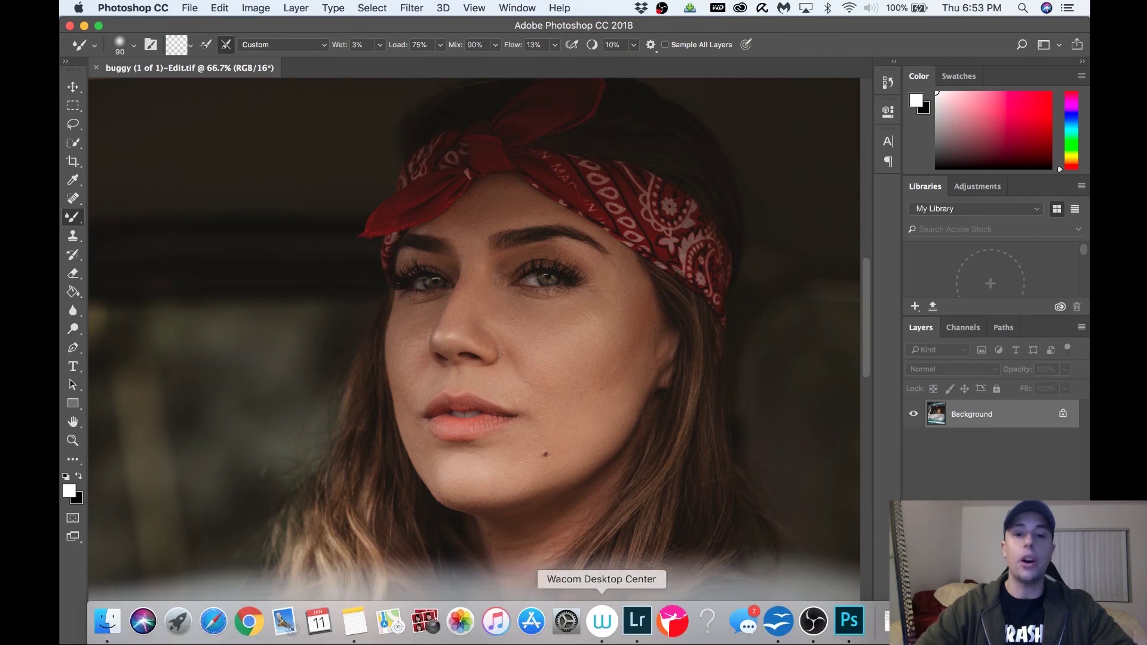
{"action": "left_click", "coordinate": [631, 625]}
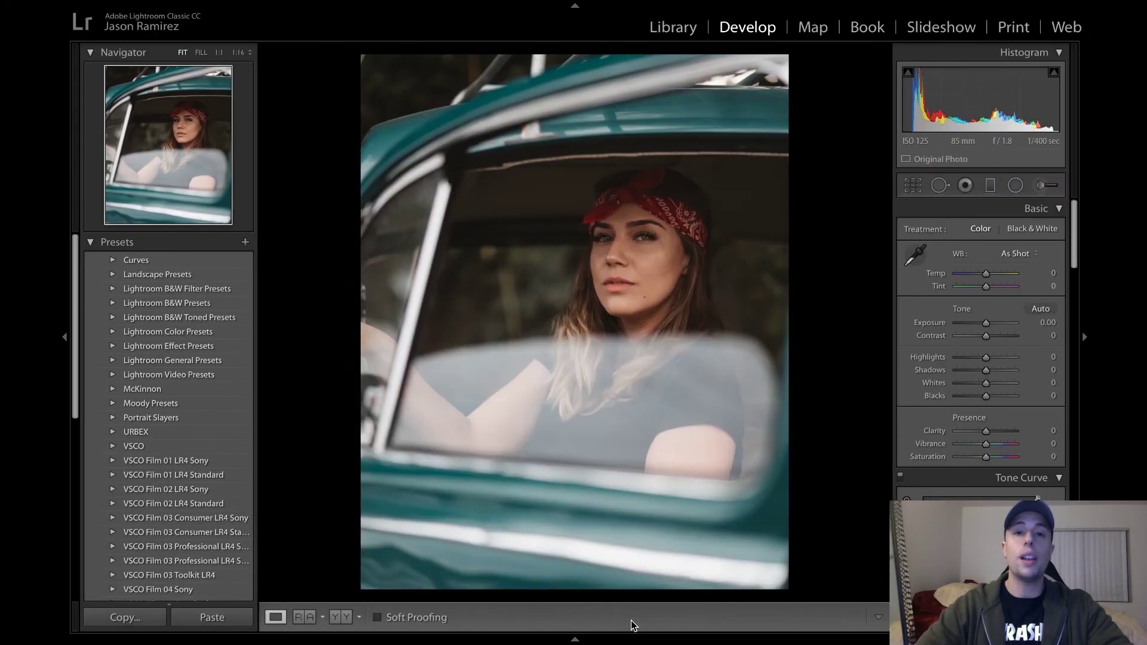